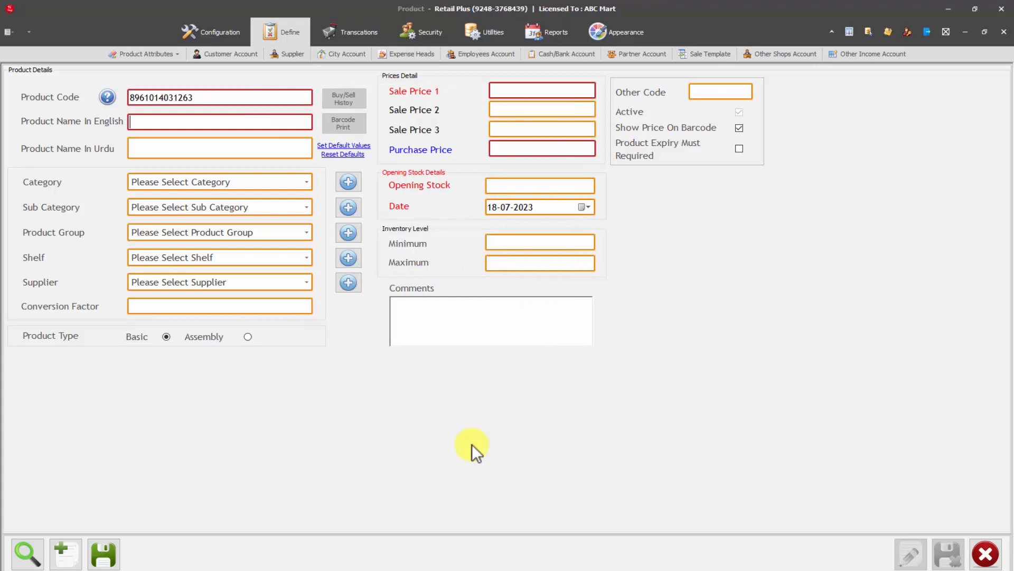
# Replace the barcode in the Product Code field with an automatically generated code.
pyautogui.press('F2')
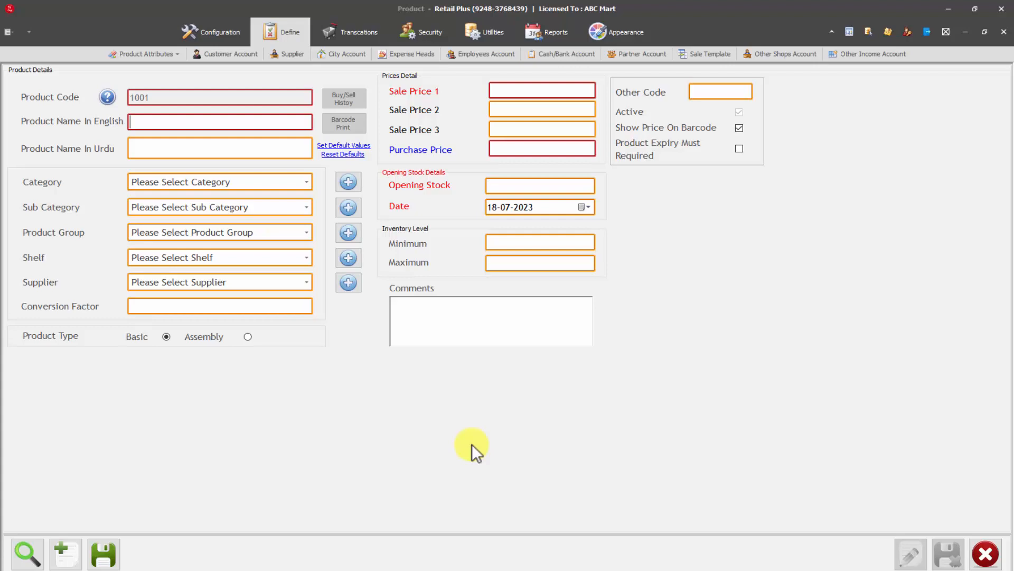
# Open the System Configuration and update it with Manual Product Code enabled.
pyautogui.click(214, 34)
pyautogui.click(214, 52)
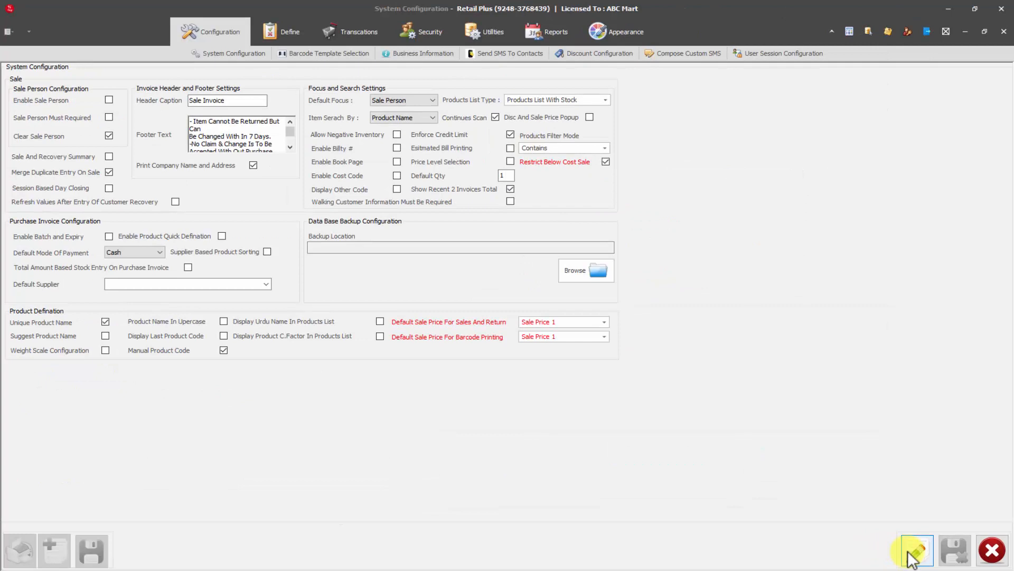
pyautogui.hotkey('ctrl', 'u')
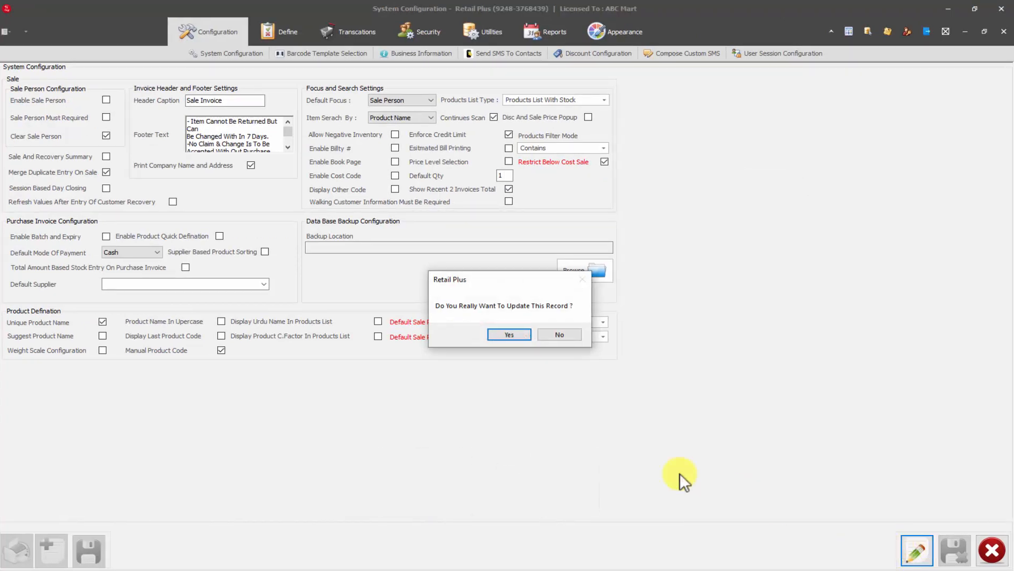
pyautogui.press('Return')
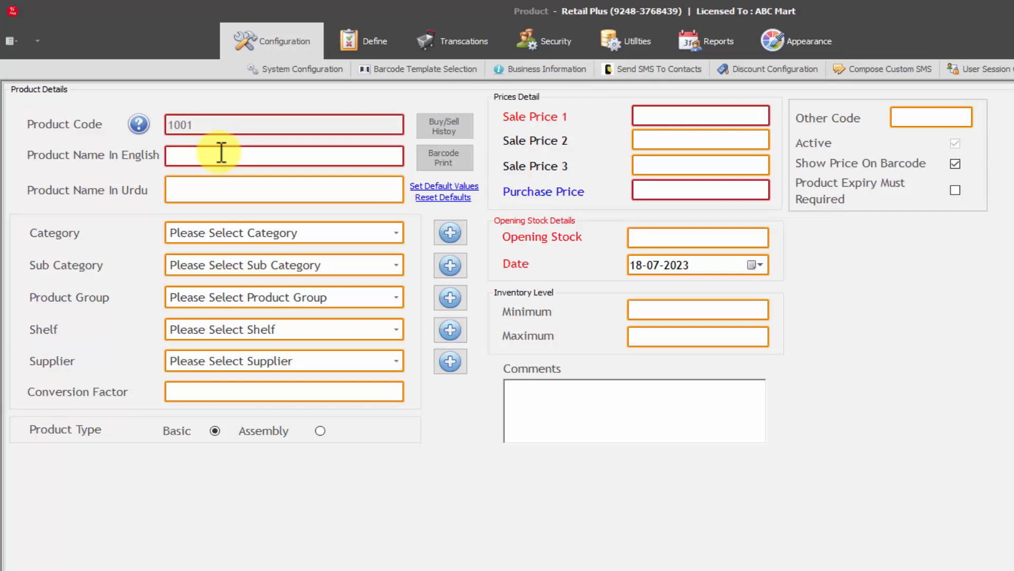
# Enter the product name as "Lipton Green Tea 25 Tea Bags" in English and "لپٹن گرین ٹی 25 ٹی بیگ" in Urdu.
pyautogui.write('Lipton Green Tea 25 Tea Bags')
pyautogui.press('Tab')
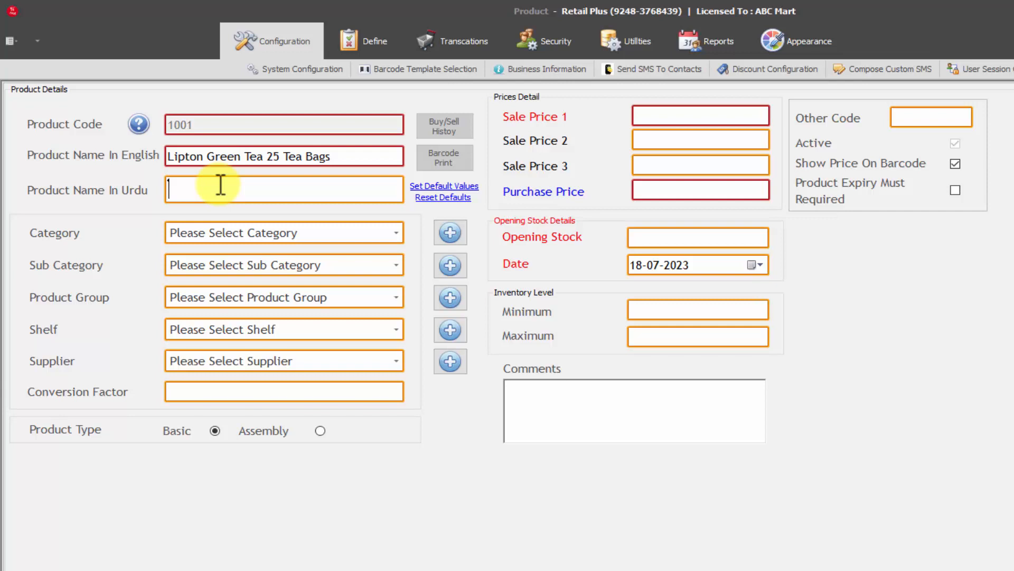
pyautogui.write('لپٹن گرین ٹی 25 ٹی بیگ')
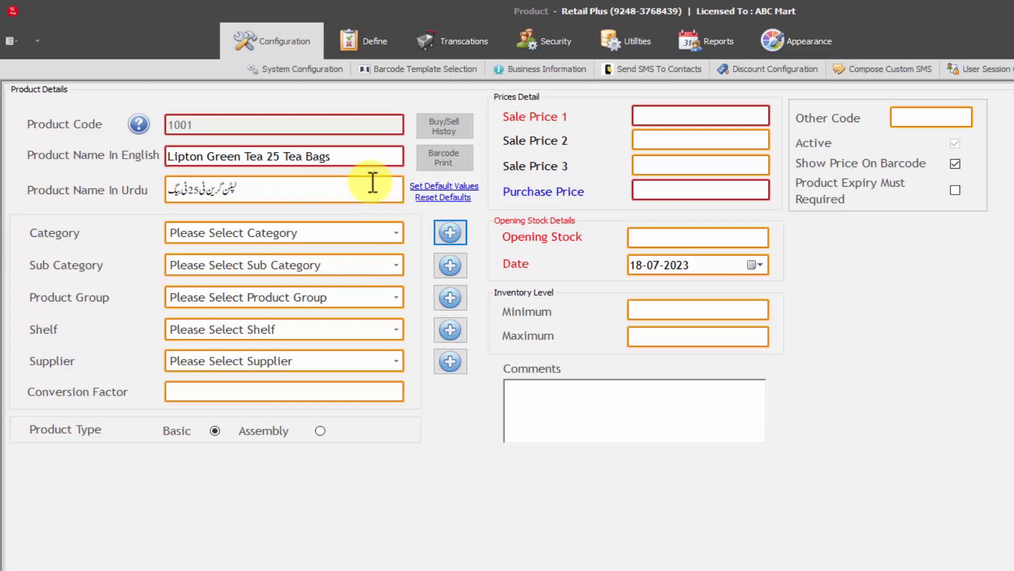
# Add and save a new category named Uniliver, and check it in the product's category list.
pyautogui.click(442, 234)
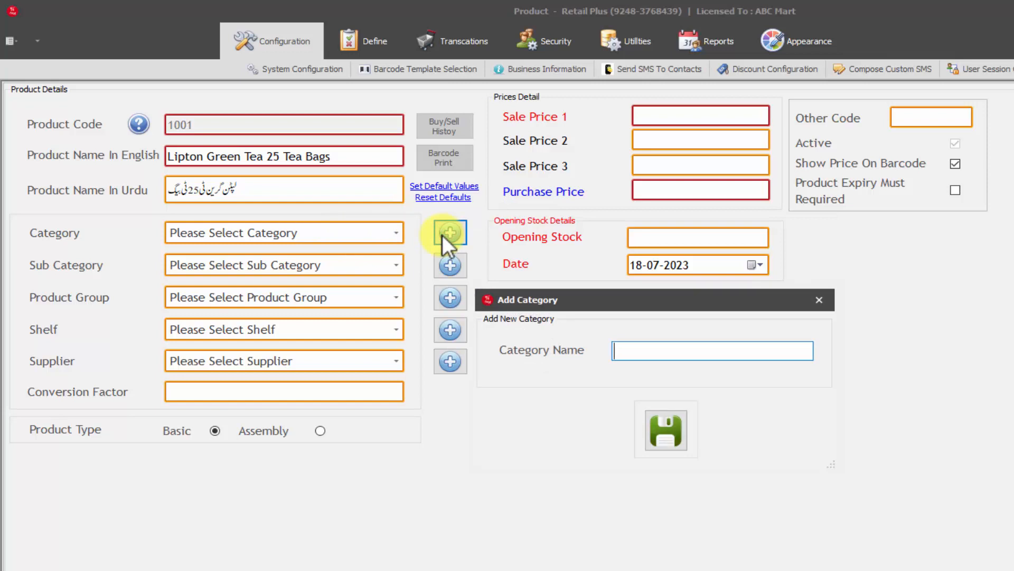
pyautogui.write('Uniliver')
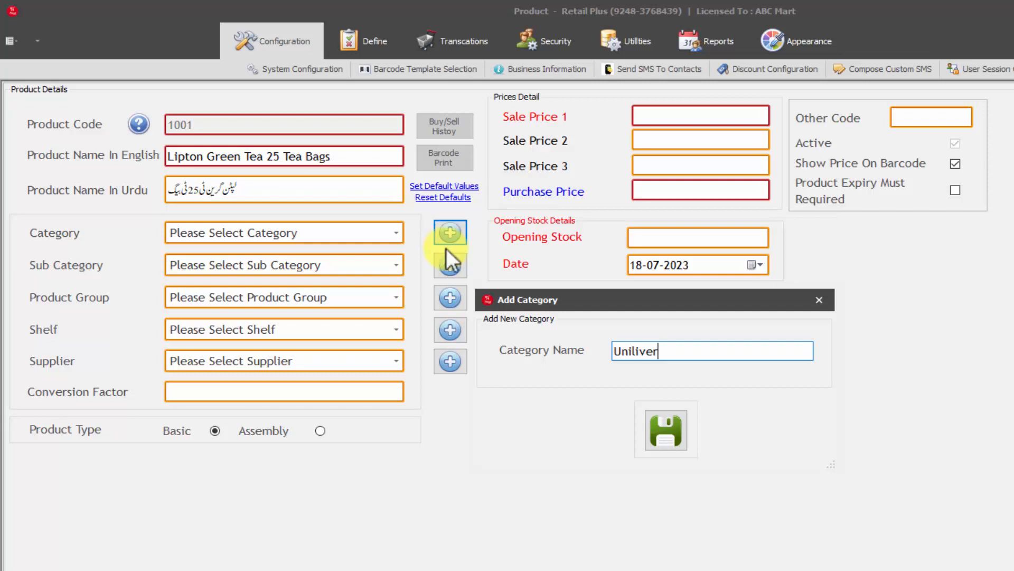
pyautogui.click(662, 425)
pyautogui.click(665, 439)
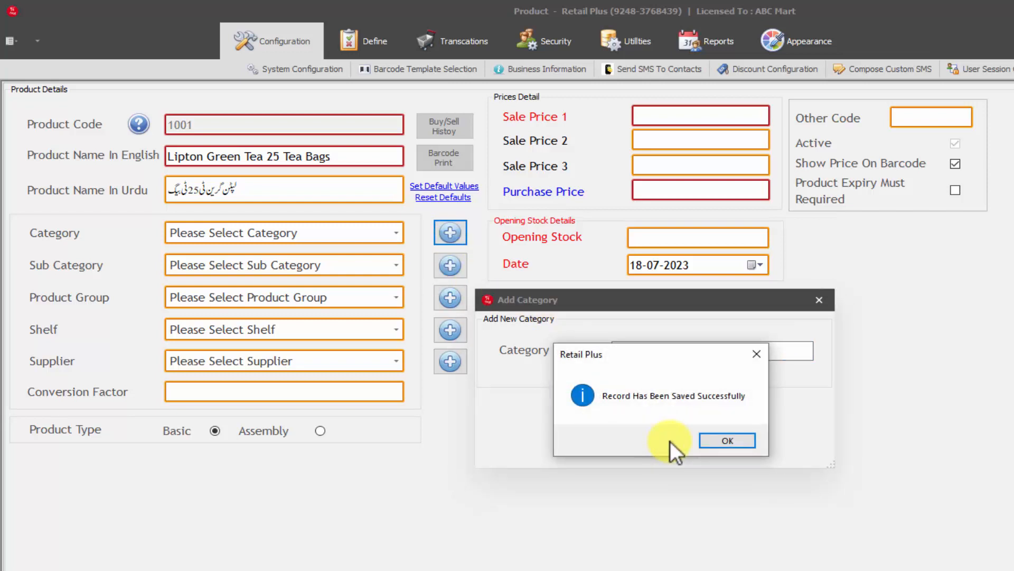
pyautogui.press('Return')
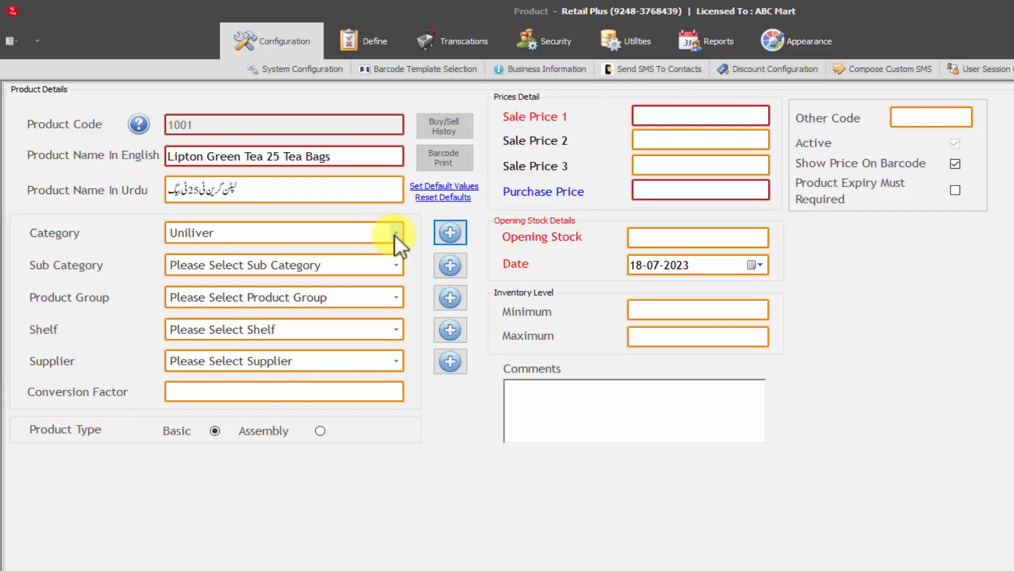
pyautogui.click(396, 234)
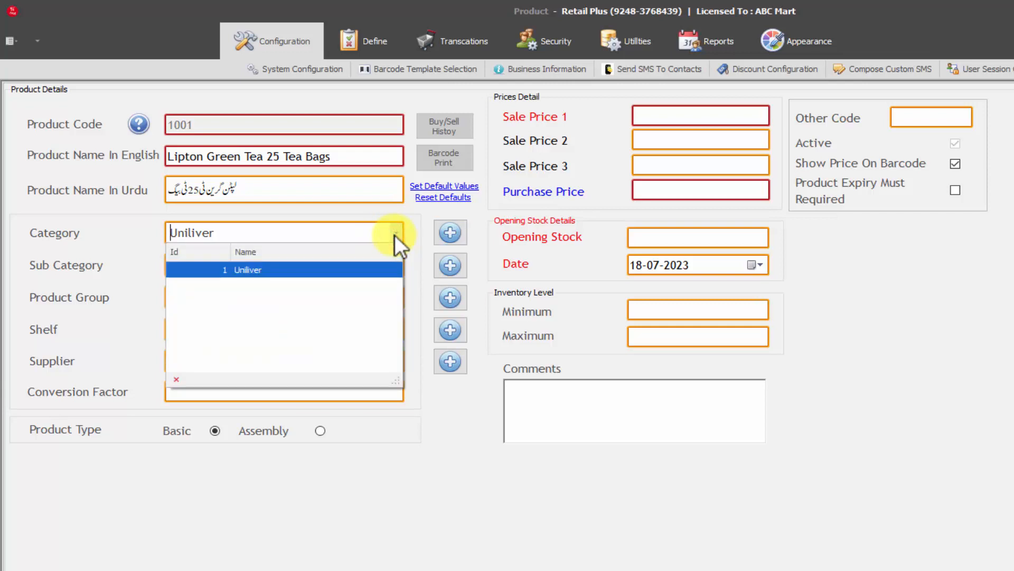
pyautogui.click(395, 235)
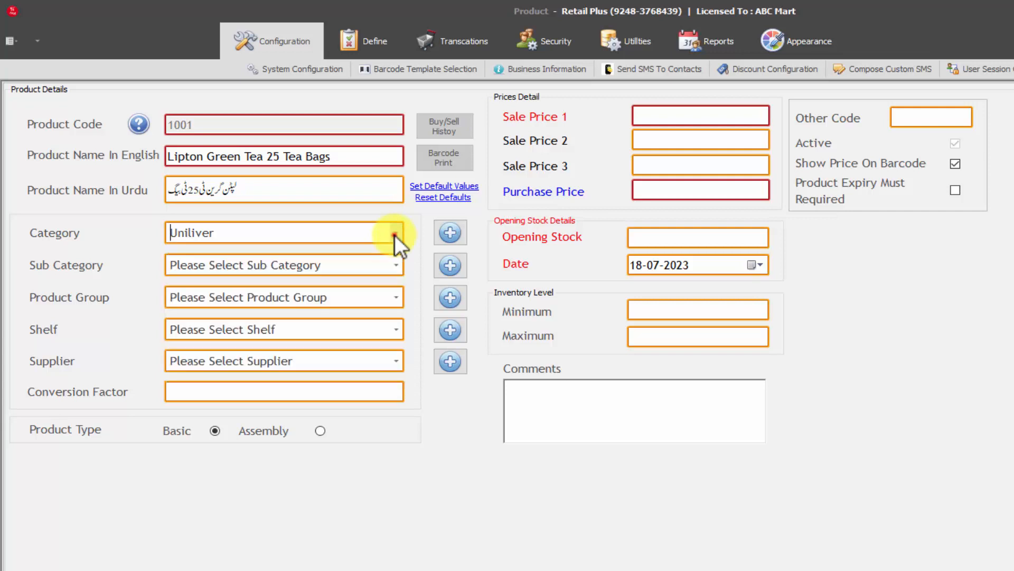
pyautogui.click(395, 234)
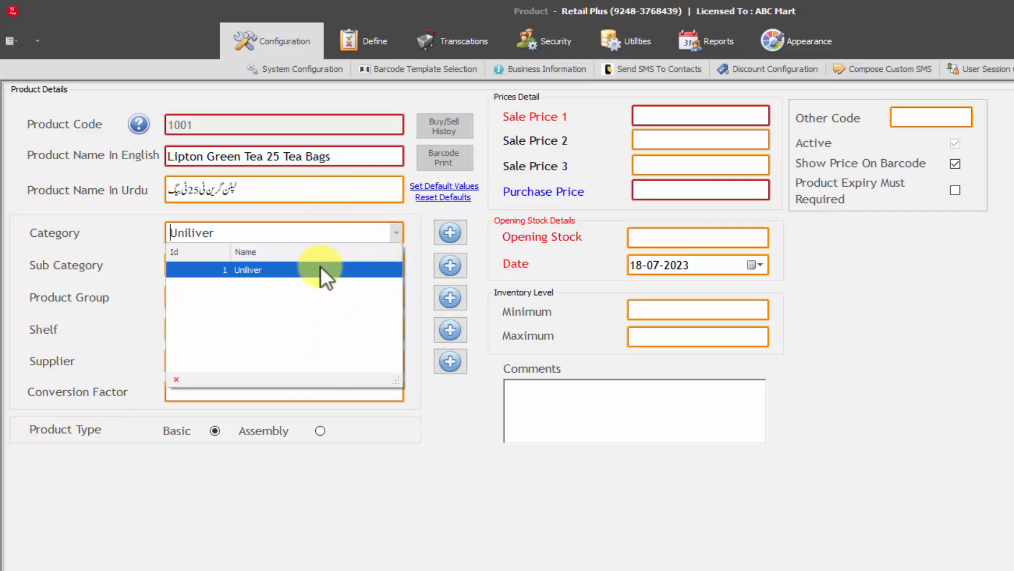
pyautogui.click(409, 270)
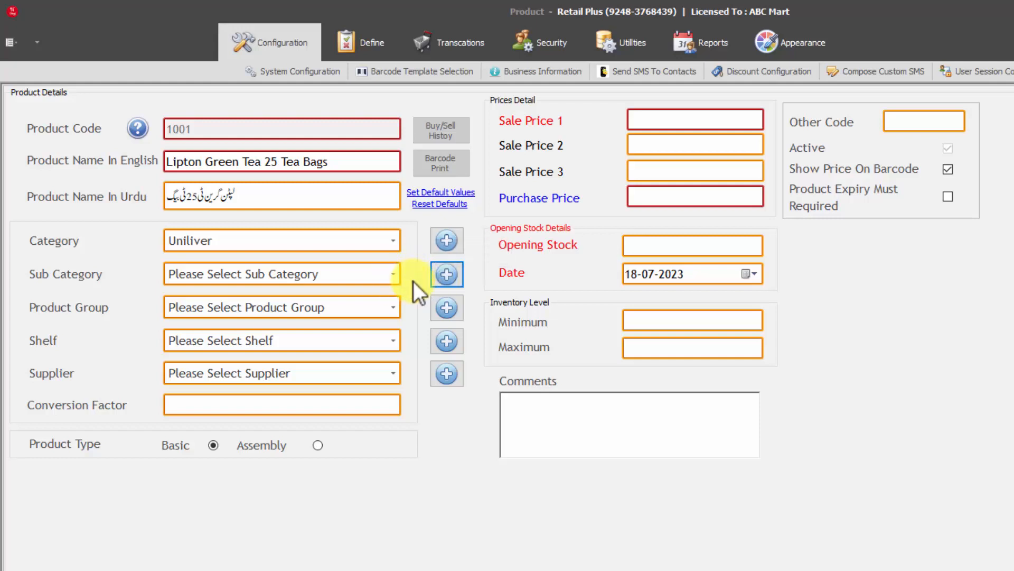
pyautogui.click(447, 273)
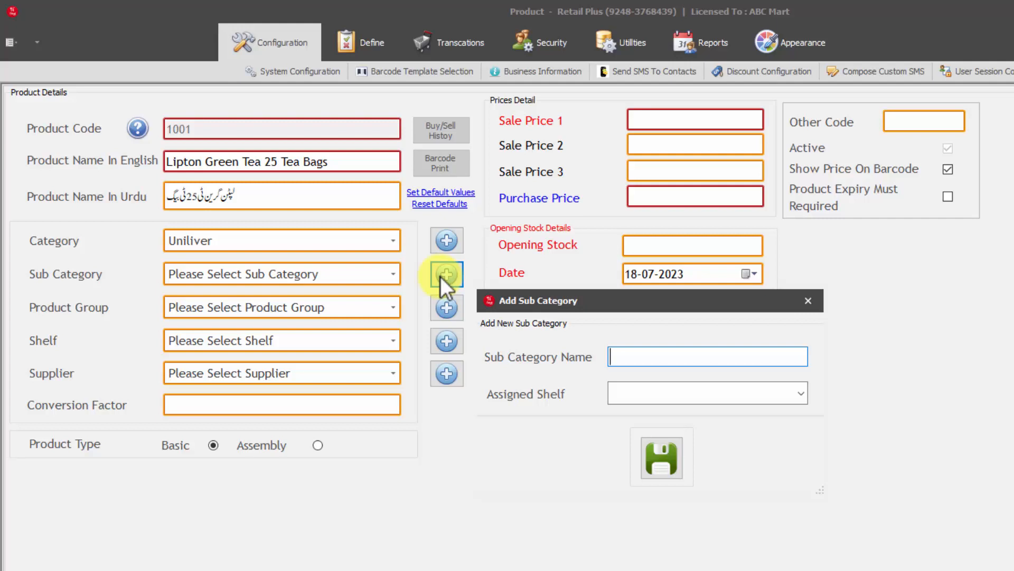
pyautogui.write('Lipton')
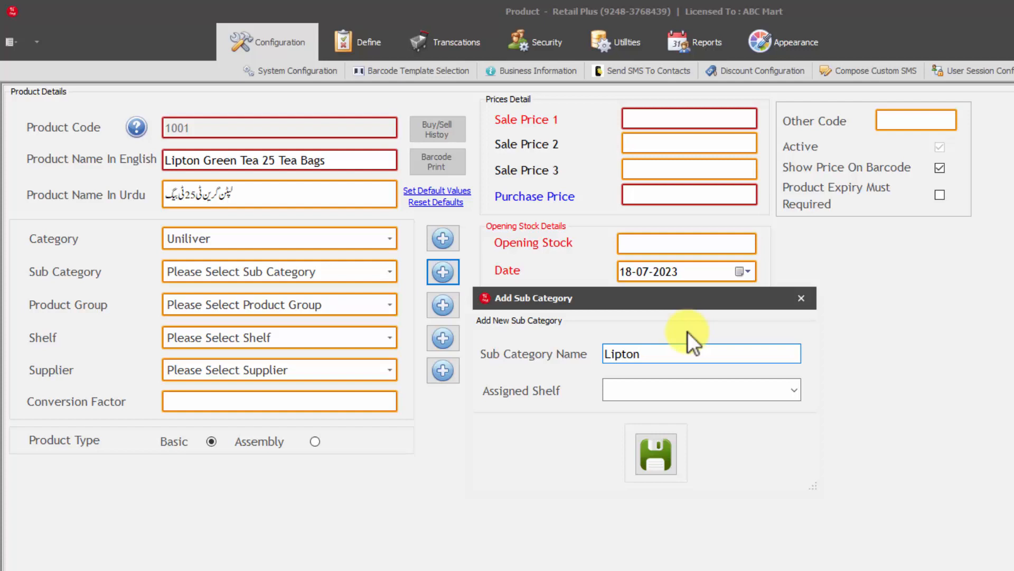
pyautogui.click(800, 300)
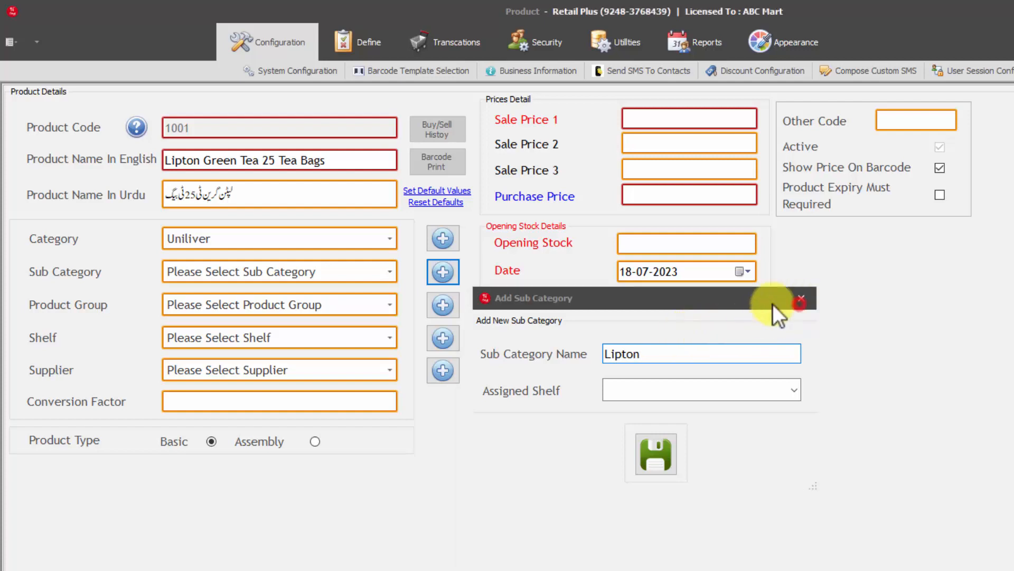
# Add and save a new shelf named Grocery 001 for the product.
pyautogui.click(439, 336)
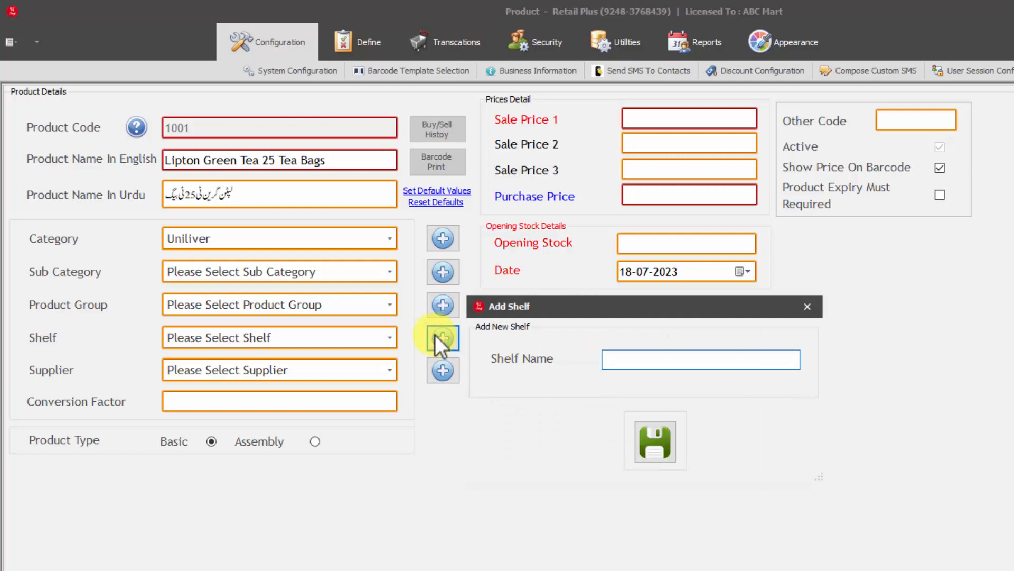
pyautogui.write('Grocery 001')
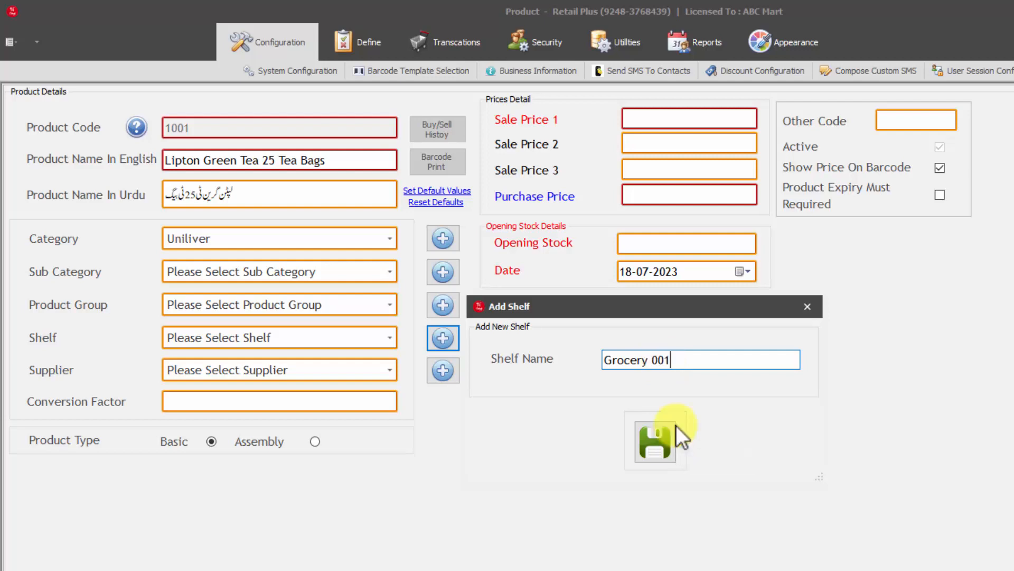
pyautogui.click(655, 423)
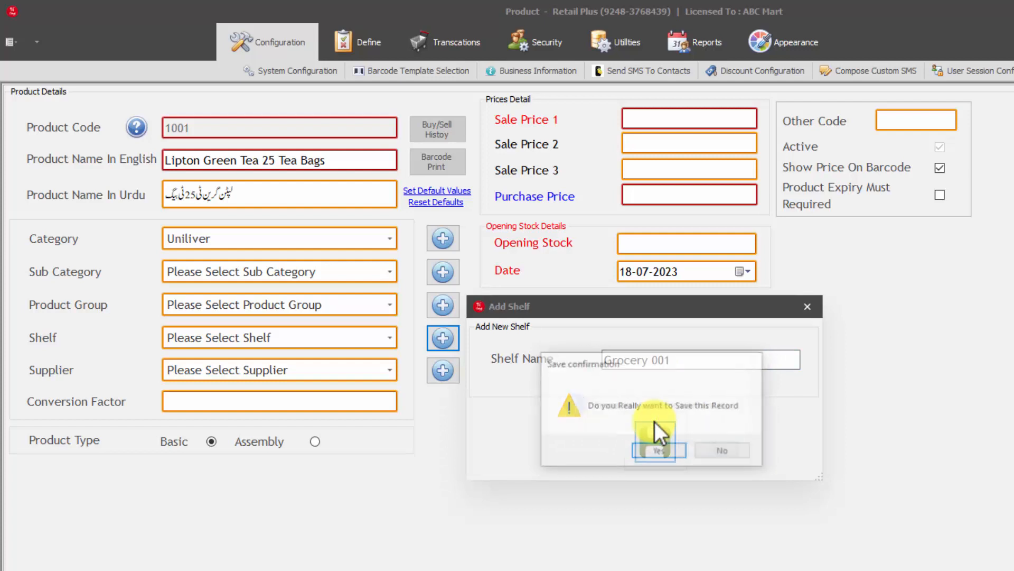
pyautogui.press('Return')
pyautogui.press('Return')
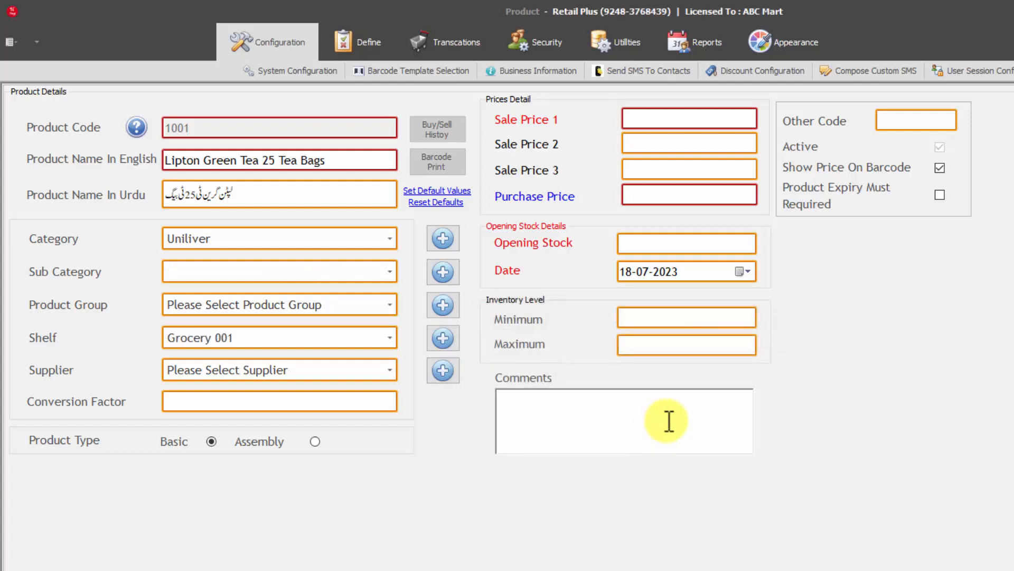
# Add and save a new sub category named Lipton with Grocery 001 as its assigned shelf.
pyautogui.click(446, 263)
pyautogui.write('Lipton')
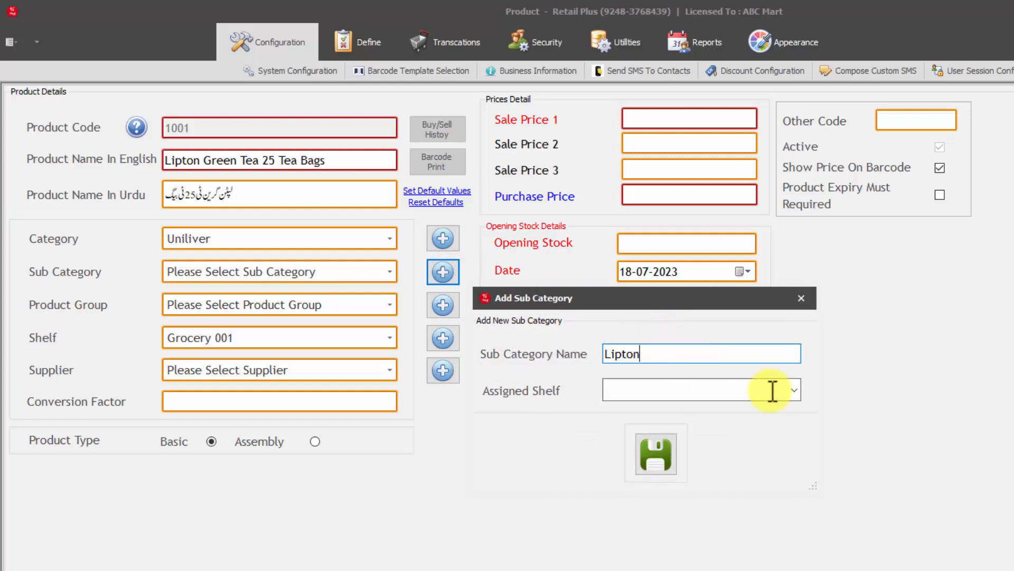
pyautogui.click(794, 390)
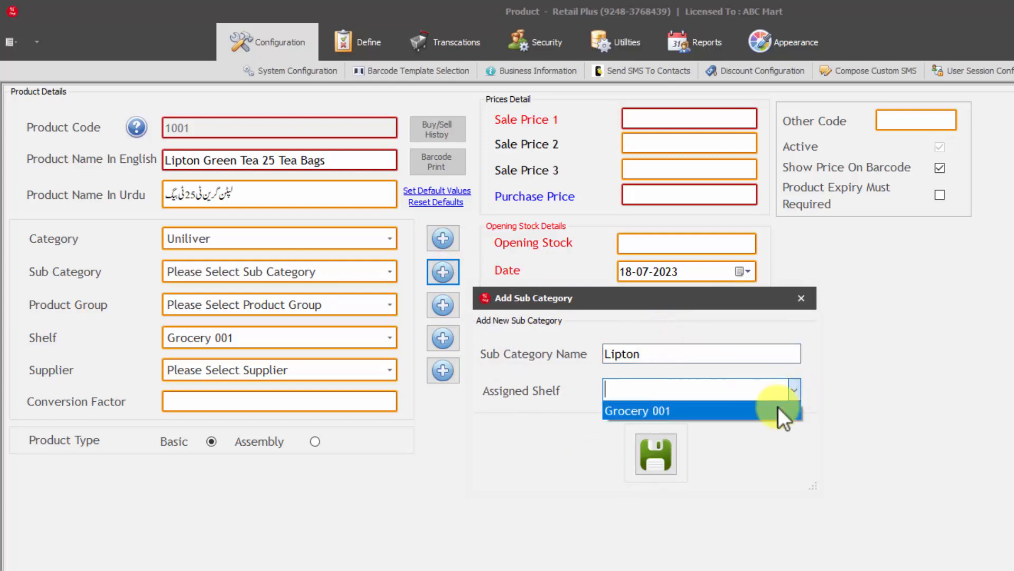
pyautogui.click(778, 406)
pyautogui.click(658, 455)
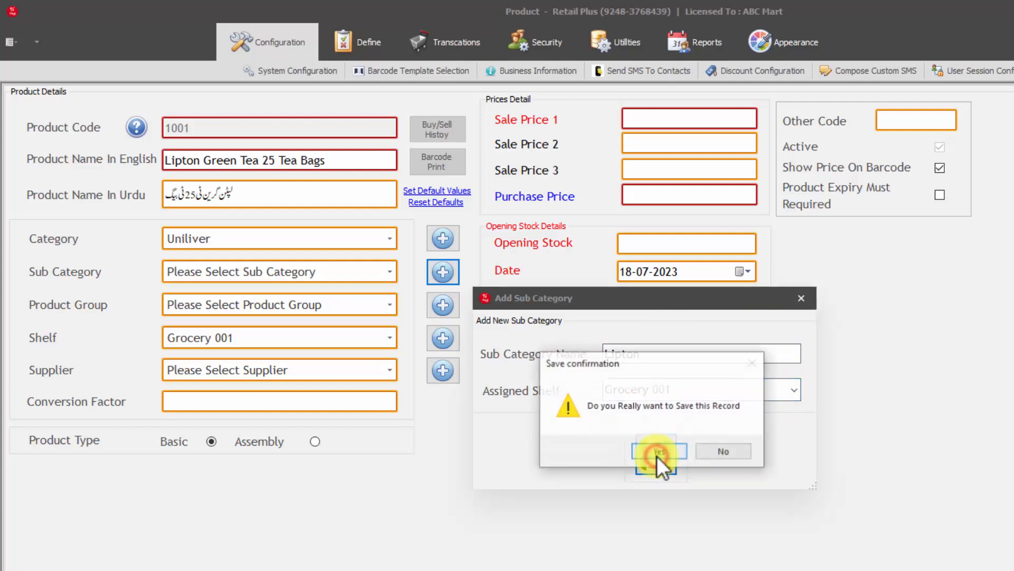
pyautogui.click(657, 456)
pyautogui.press('Return')
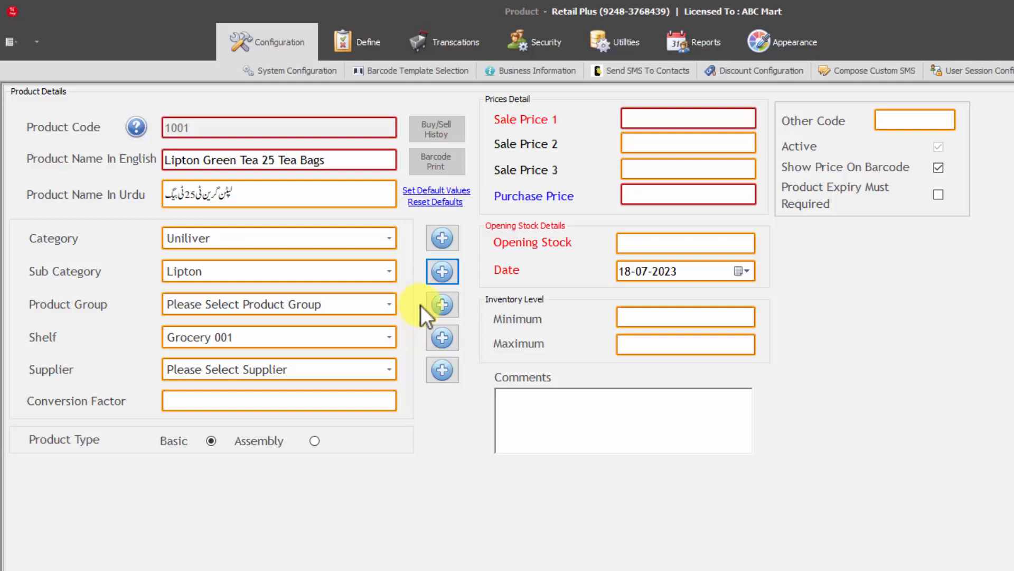
# Add and save a new product group named Grocery for the product.
pyautogui.click(450, 307)
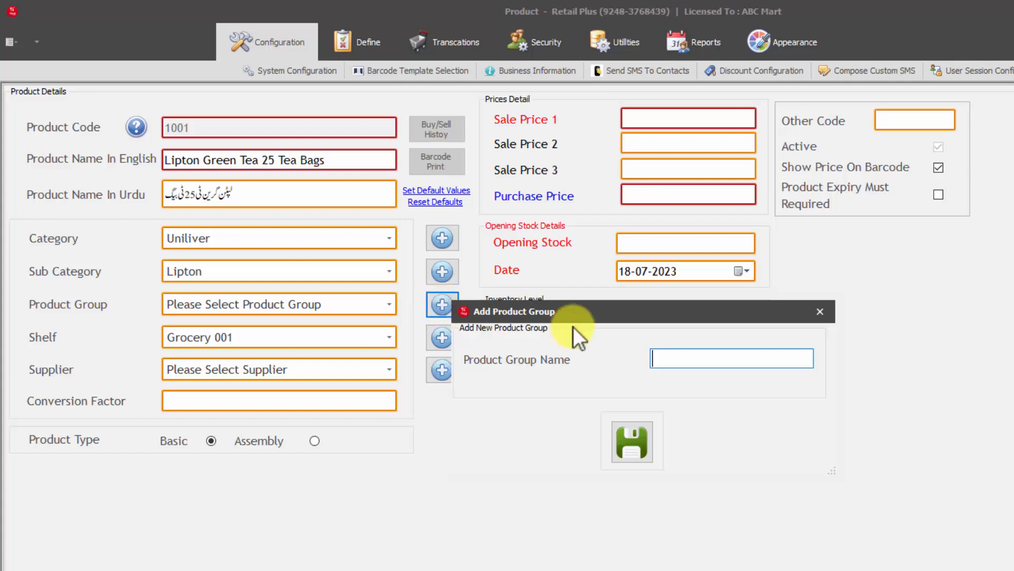
pyautogui.click(681, 361)
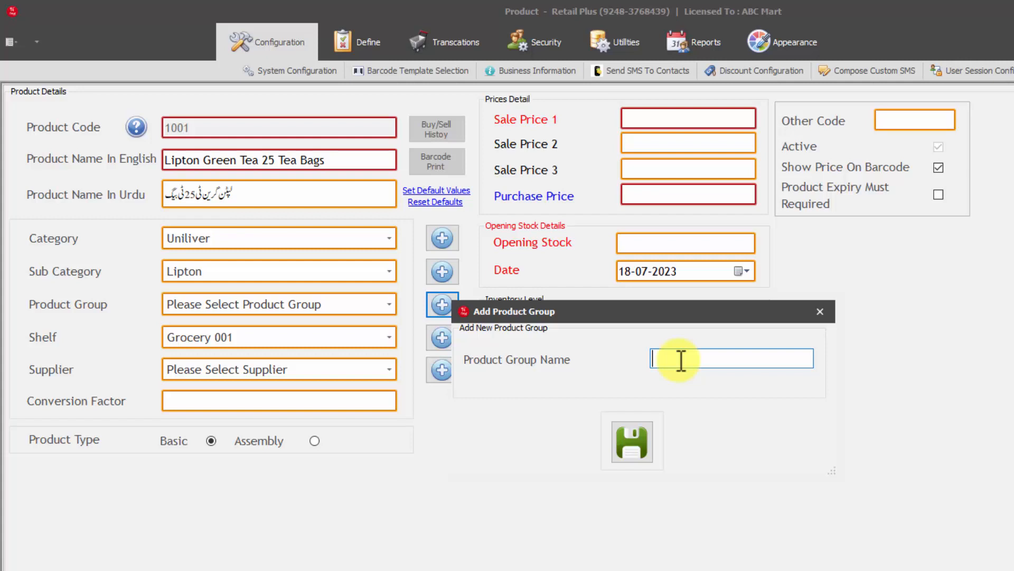
pyautogui.write('Grocery')
pyautogui.hotkey('ctrl', 's')
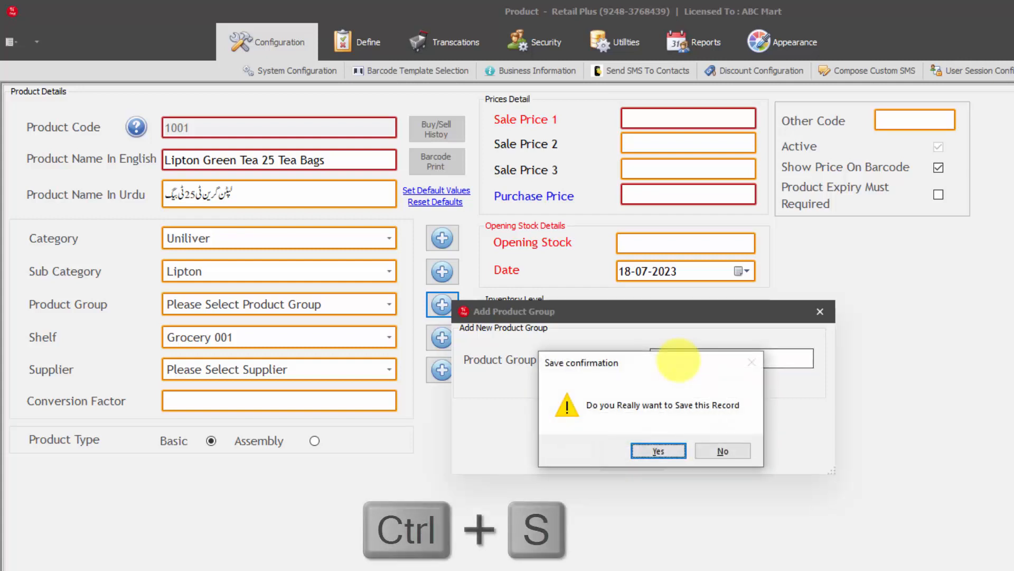
pyautogui.press('Return')
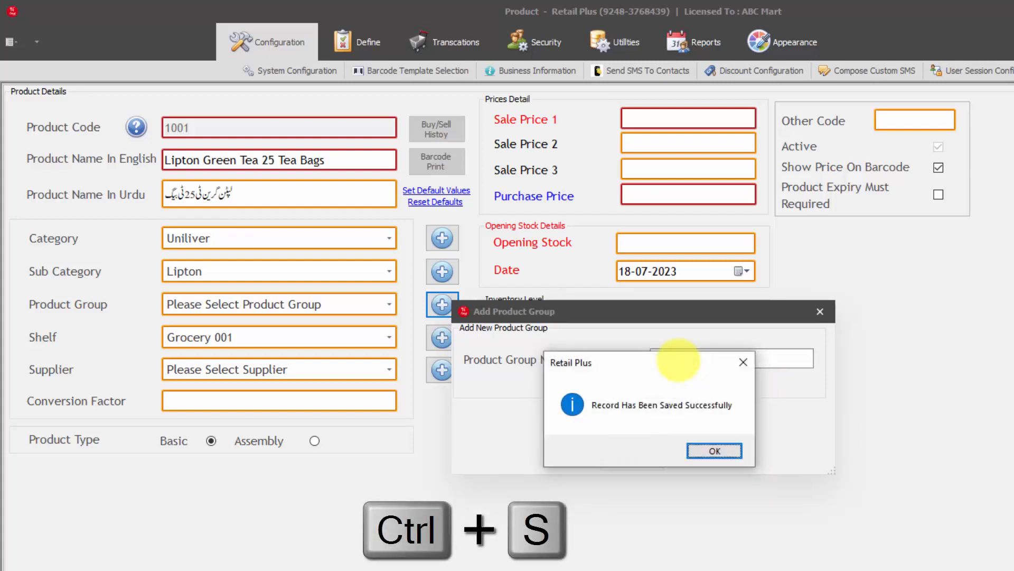
pyautogui.press('Return')
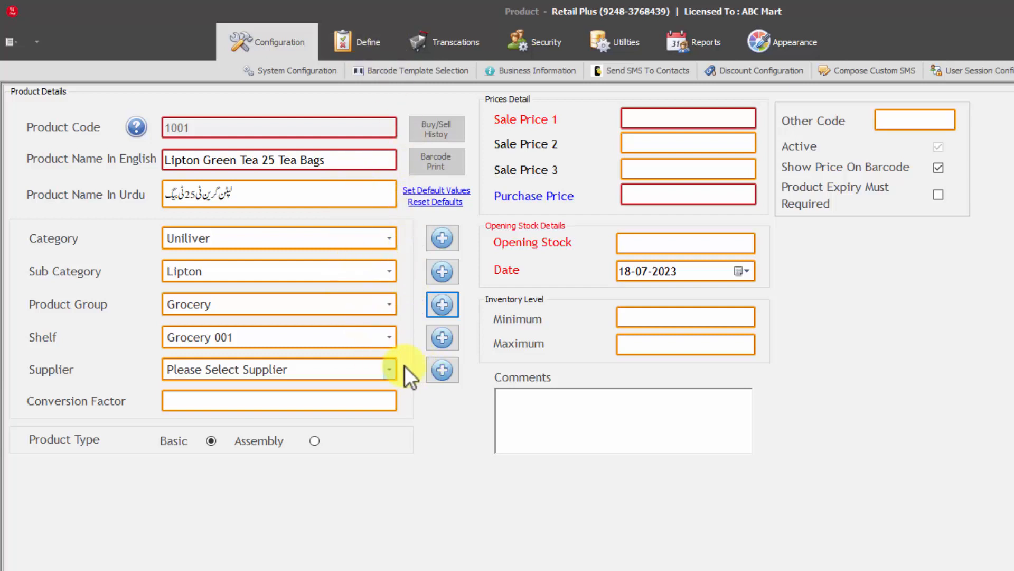
# Add a new supplier, Xyz Traders in Lahore, with an opening balance of 5000 marked as Receivable.
pyautogui.click(442, 367)
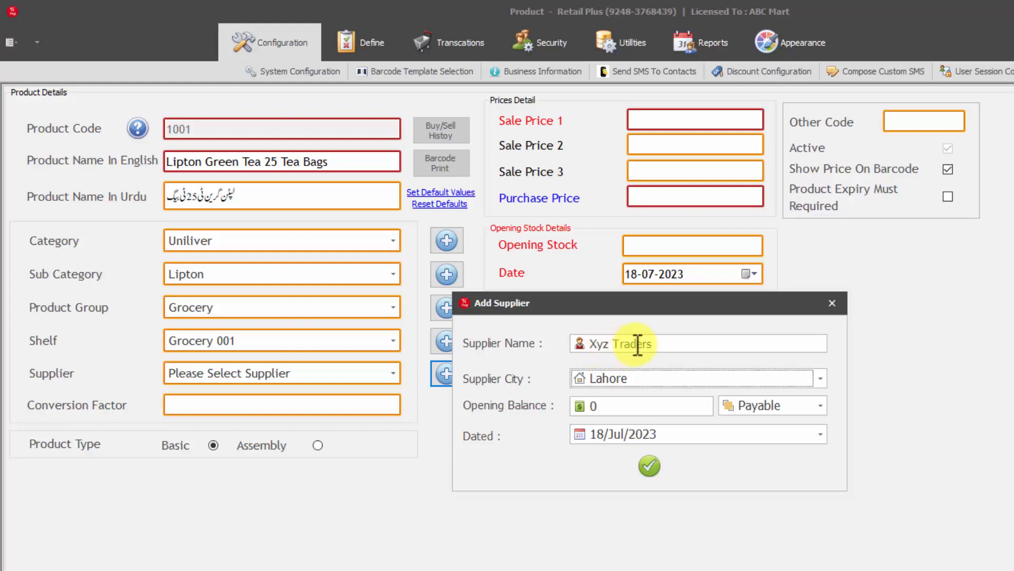
pyautogui.click(628, 405)
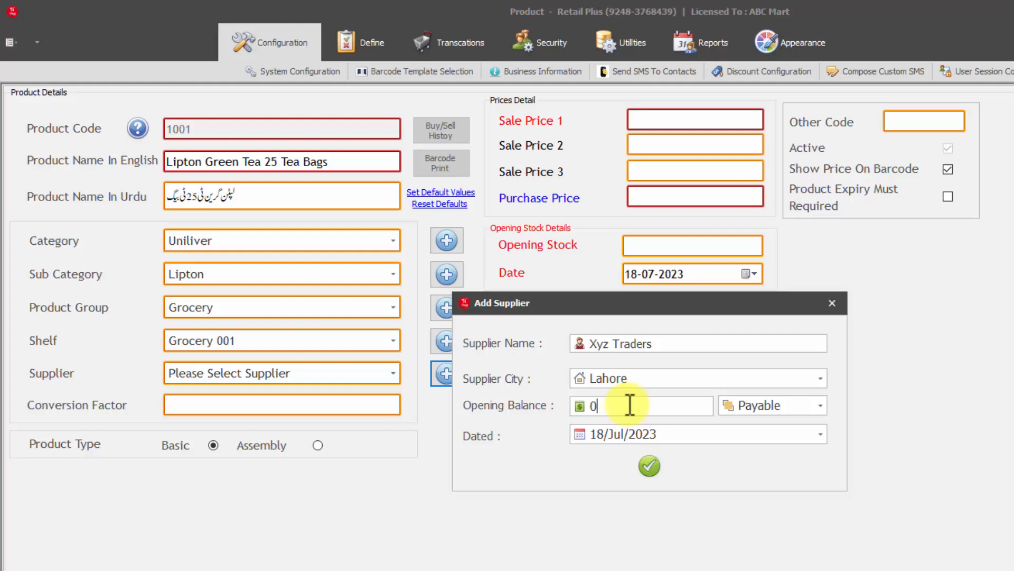
pyautogui.press('BackSpace')
pyautogui.write('5000')
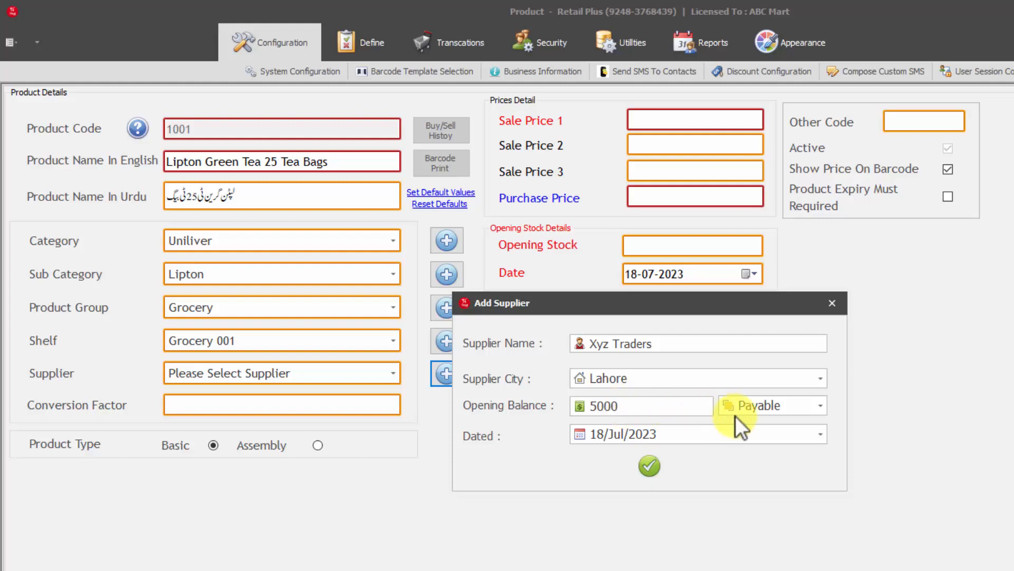
pyautogui.click(772, 408)
pyautogui.click(771, 437)
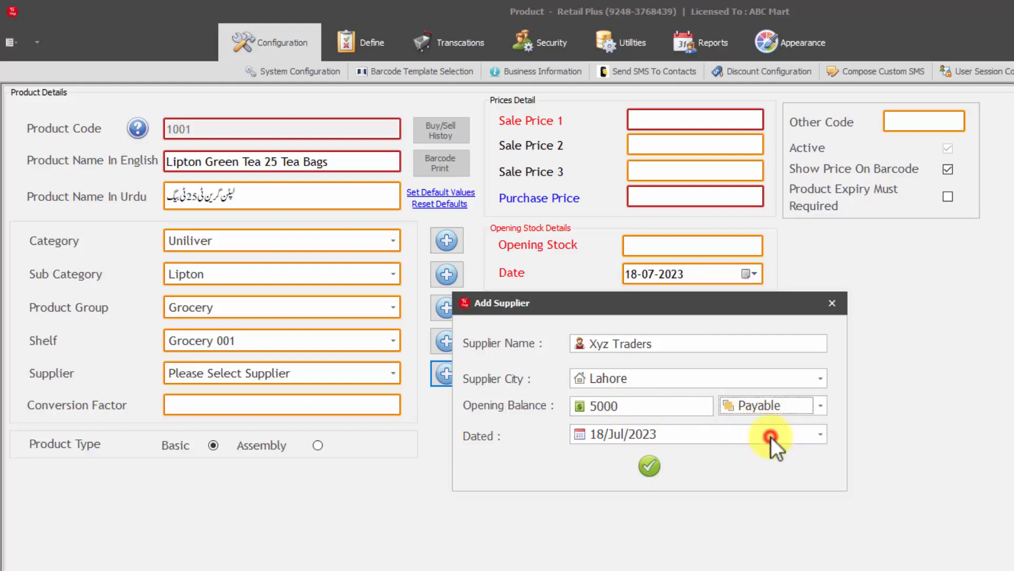
pyautogui.click(759, 411)
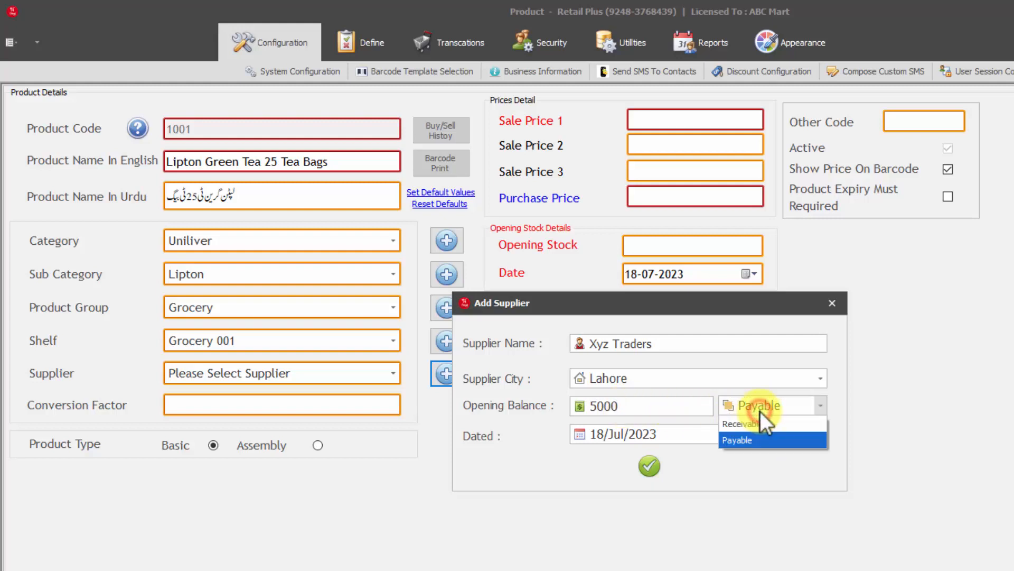
pyautogui.click(763, 422)
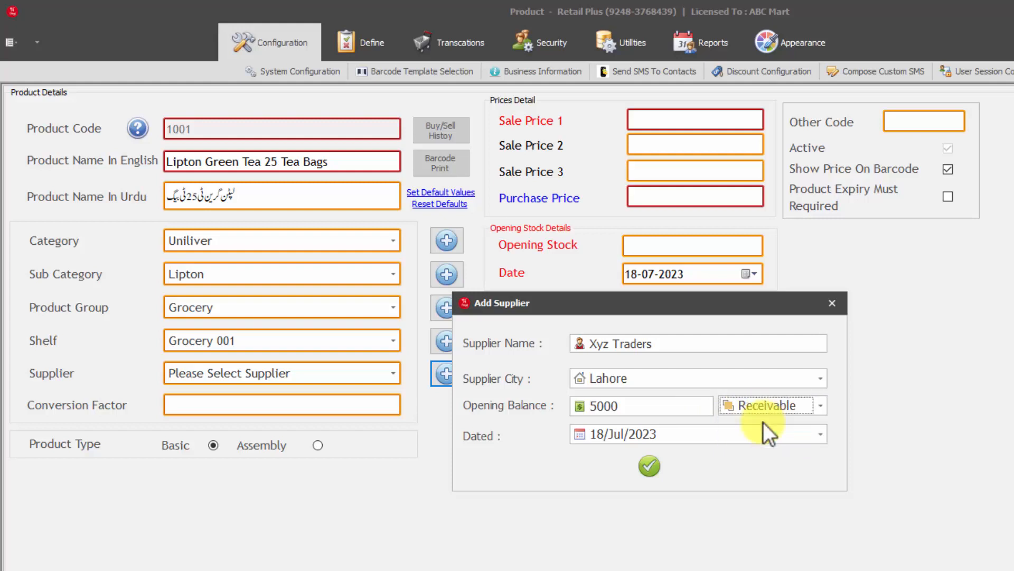
# Date the supplier's opening balance 11/Jul/2023 and save the supplier record.
pyautogui.click(819, 435)
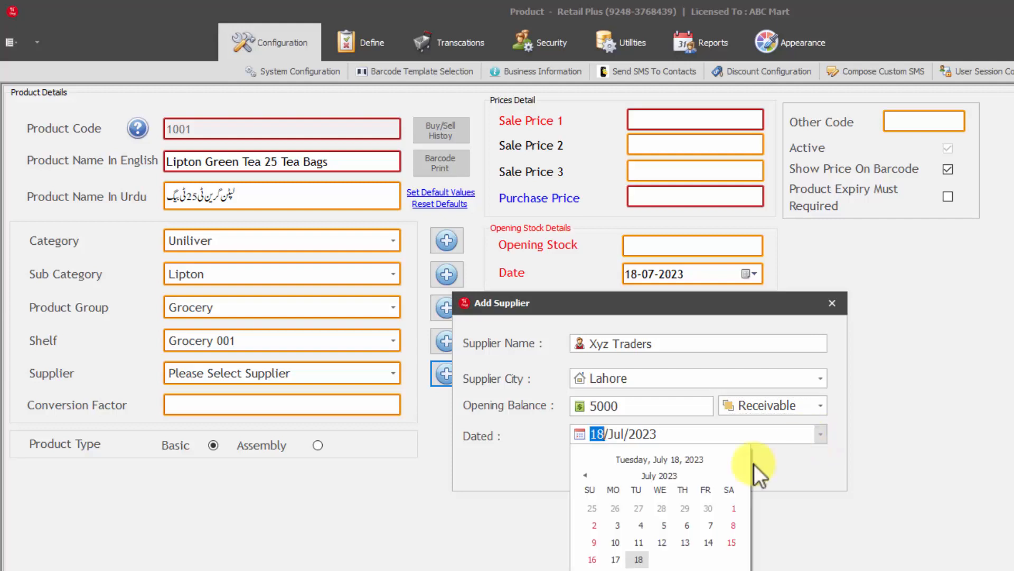
pyautogui.click(639, 542)
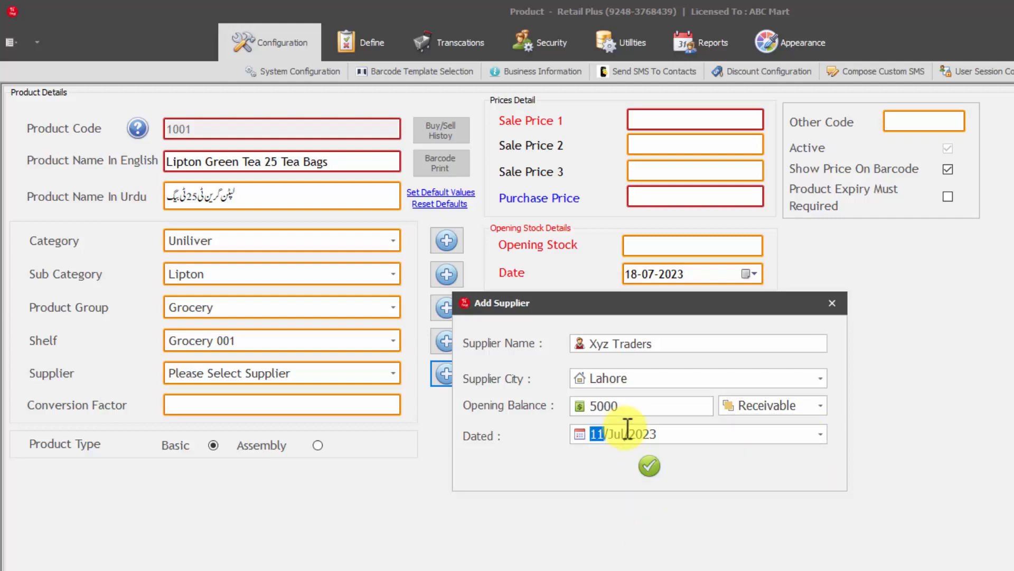
pyautogui.click(646, 468)
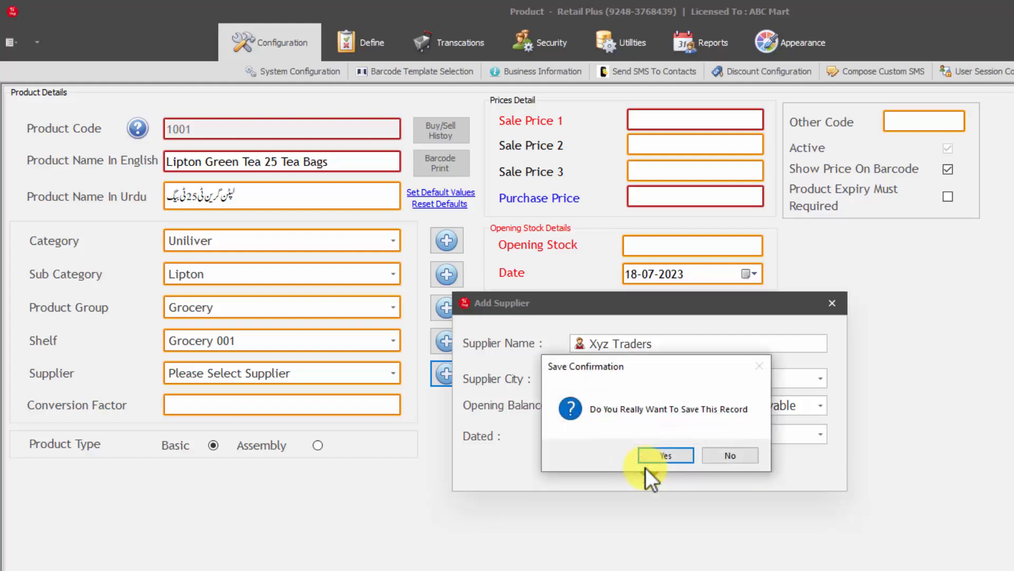
pyautogui.press('Return')
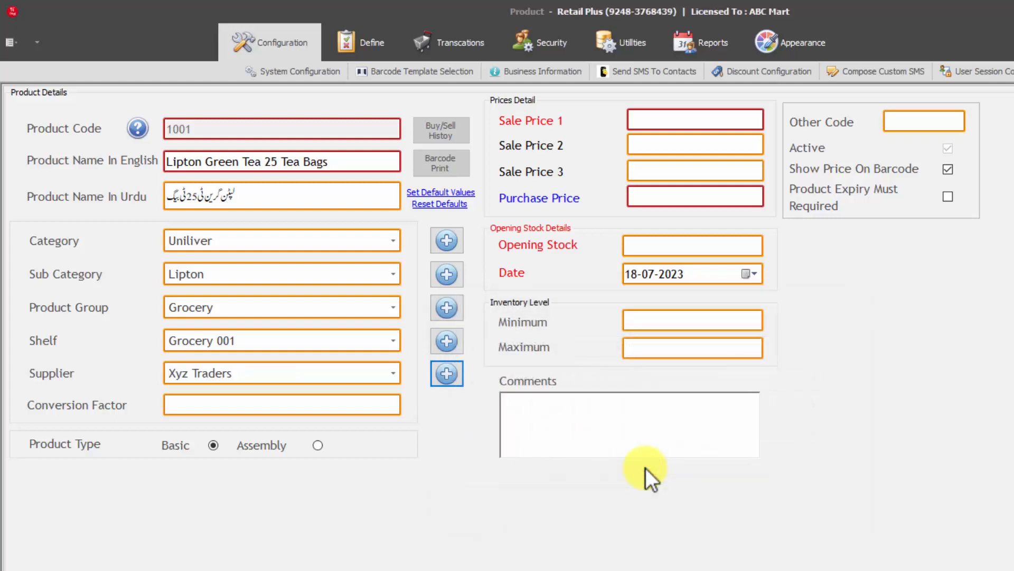
# Set the product's conversion factor to 25.
pyautogui.click(227, 410)
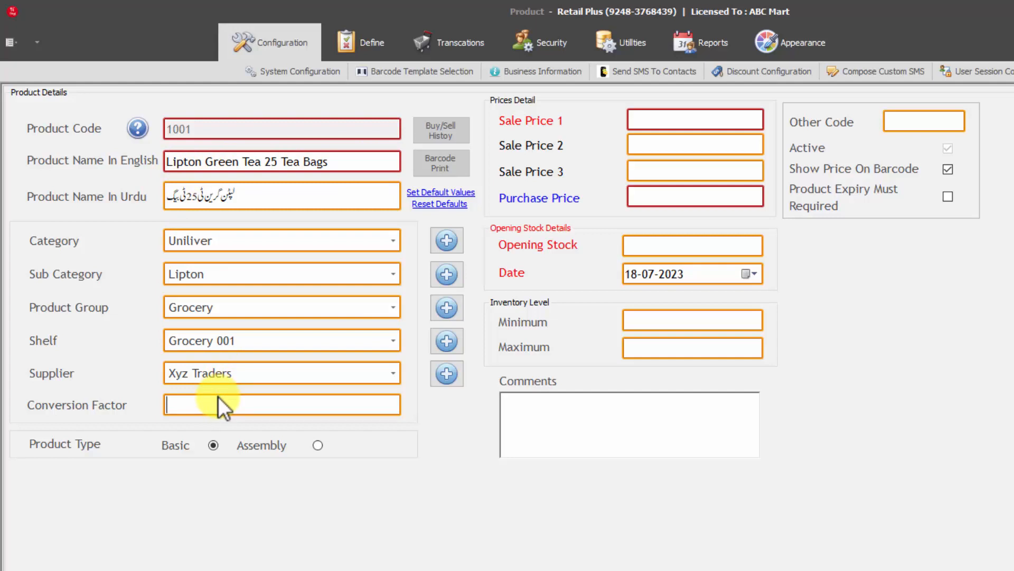
pyautogui.write('25')
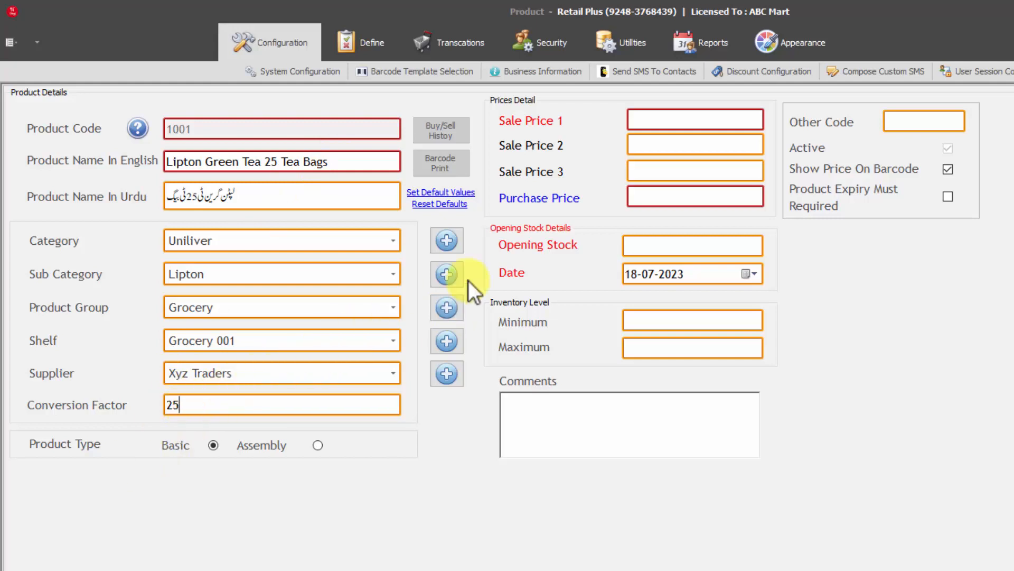
pyautogui.click(660, 117)
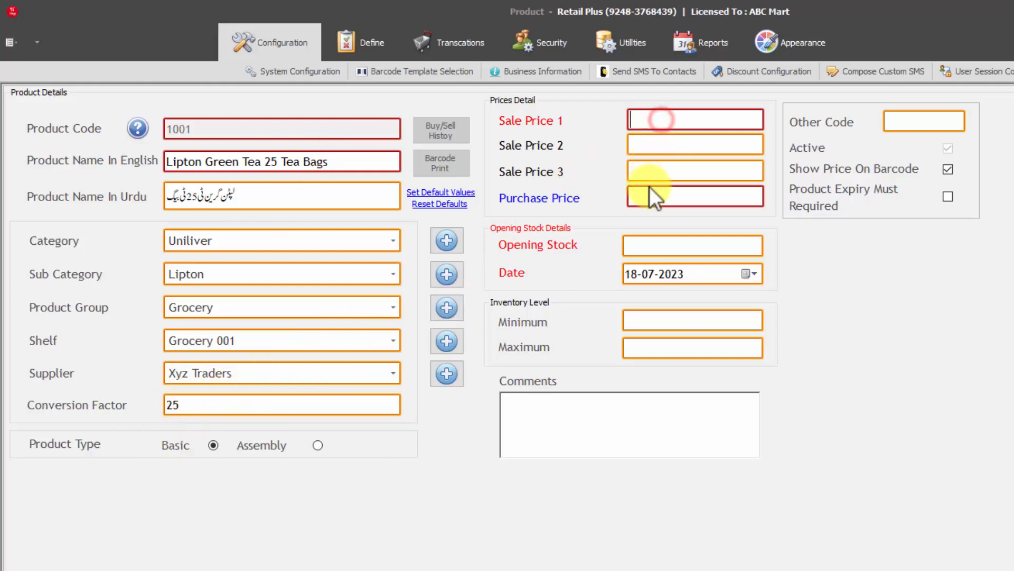
pyautogui.click(649, 189)
pyautogui.click(652, 121)
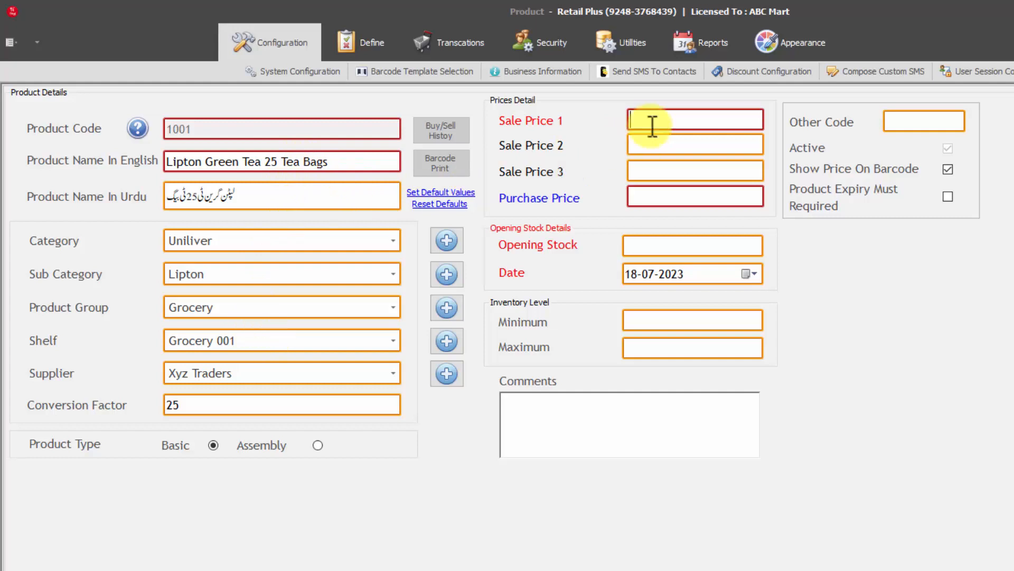
pyautogui.click(223, 404)
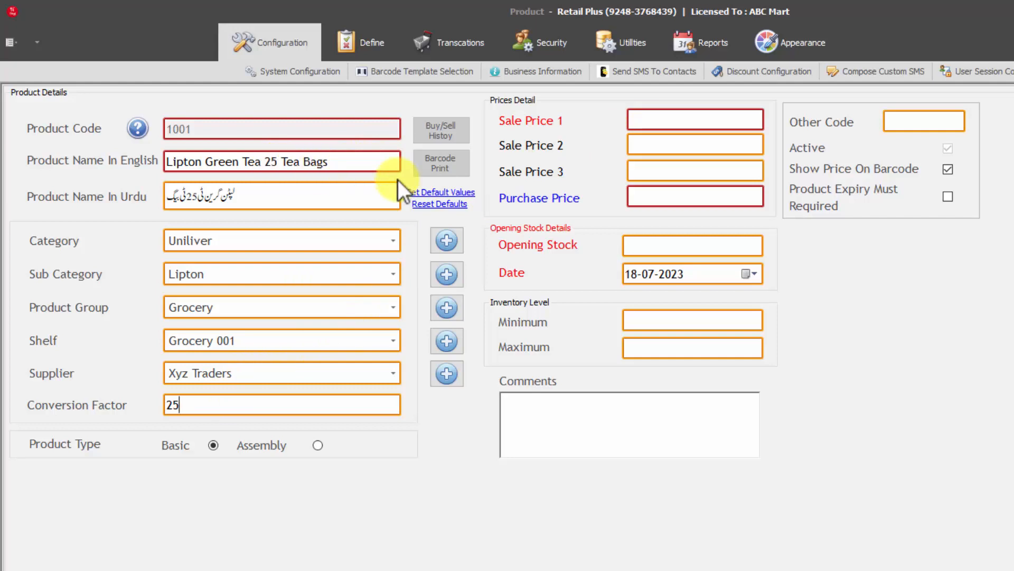
pyautogui.click(676, 198)
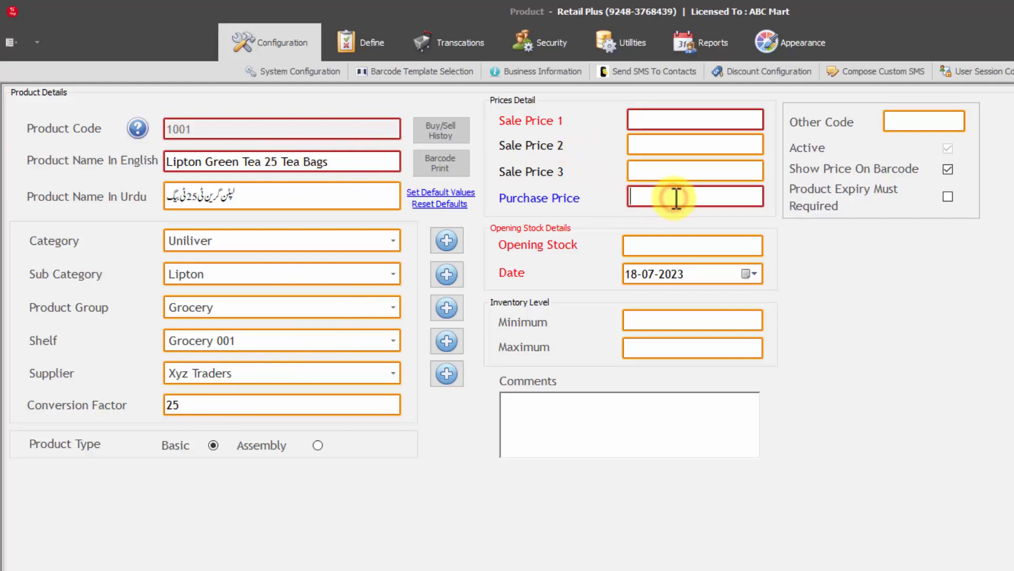
pyautogui.write('2')
pyautogui.press('BackSpace')
pyautogui.write('300')
pyautogui.press('BackSpace')
pyautogui.press('BackSpace')
pyautogui.press('BackSpace')
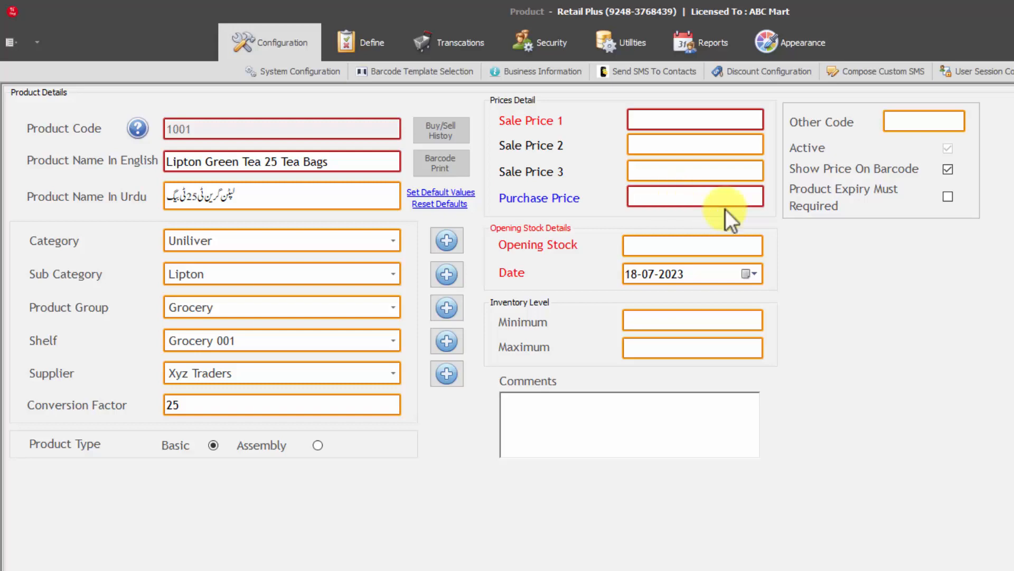
# Switch to Calculator to divide 300 by 25, and set the product's Sale Price 1 to 12.
pyautogui.hotkey('alt', 'Tab')
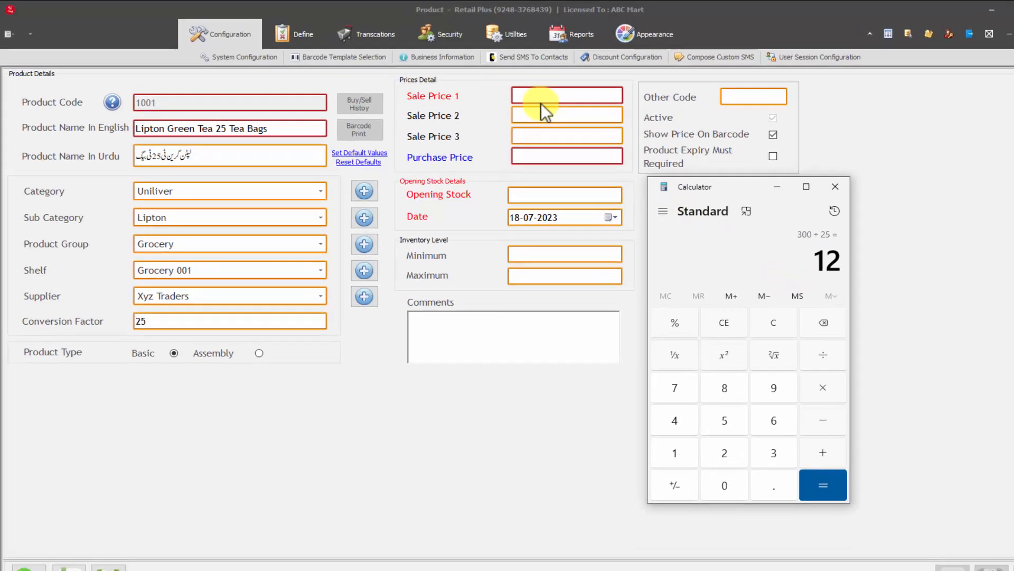
pyautogui.click(547, 96)
pyautogui.write('12')
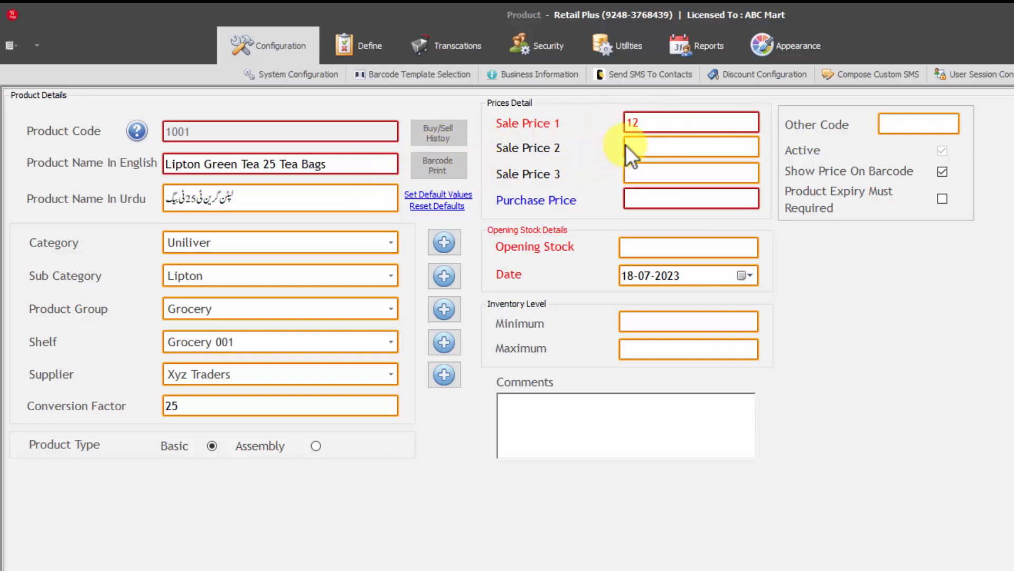
# Clear the product's conversion factor.
pyautogui.click(647, 145)
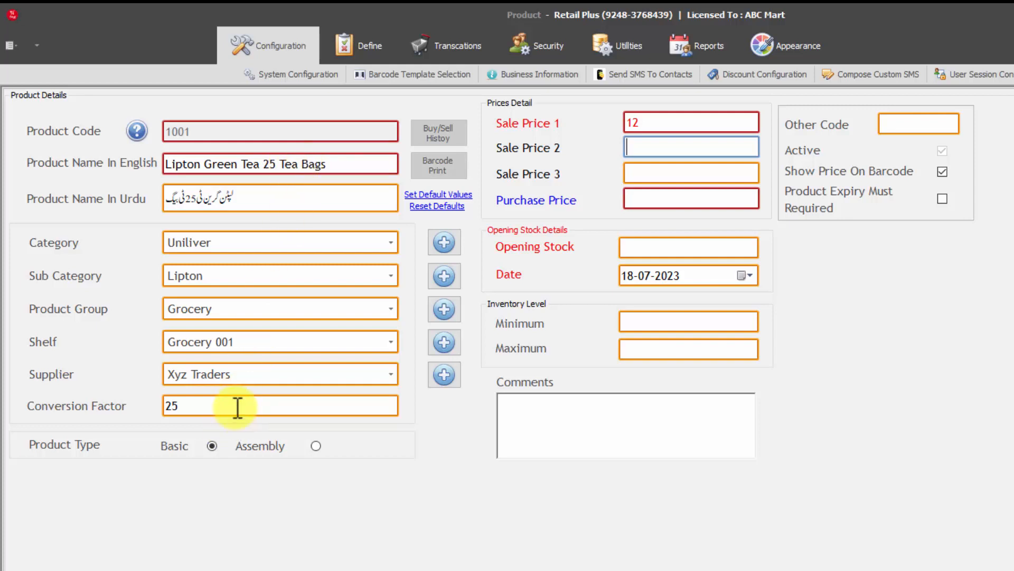
pyautogui.click(271, 410)
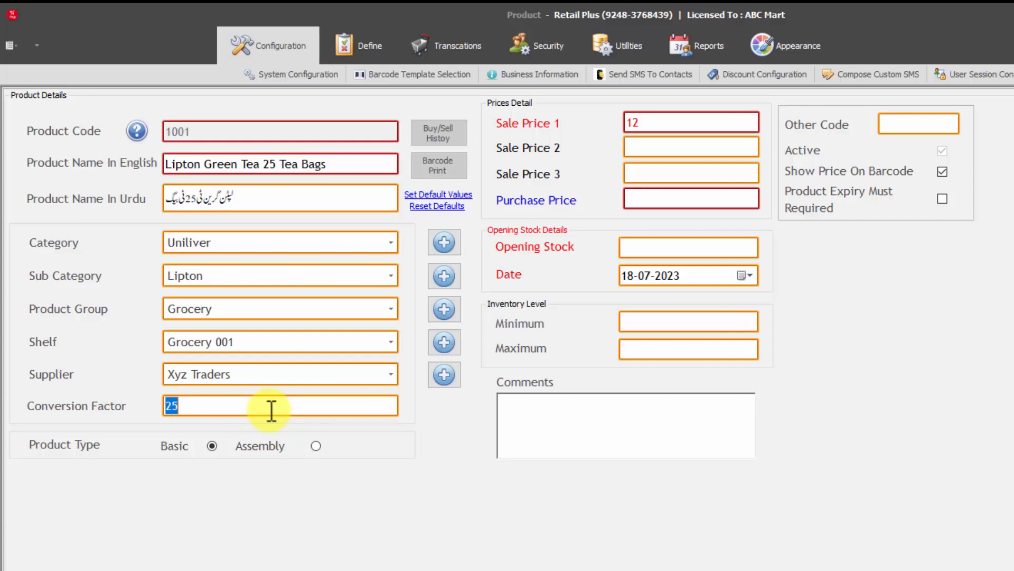
pyautogui.press('BackSpace')
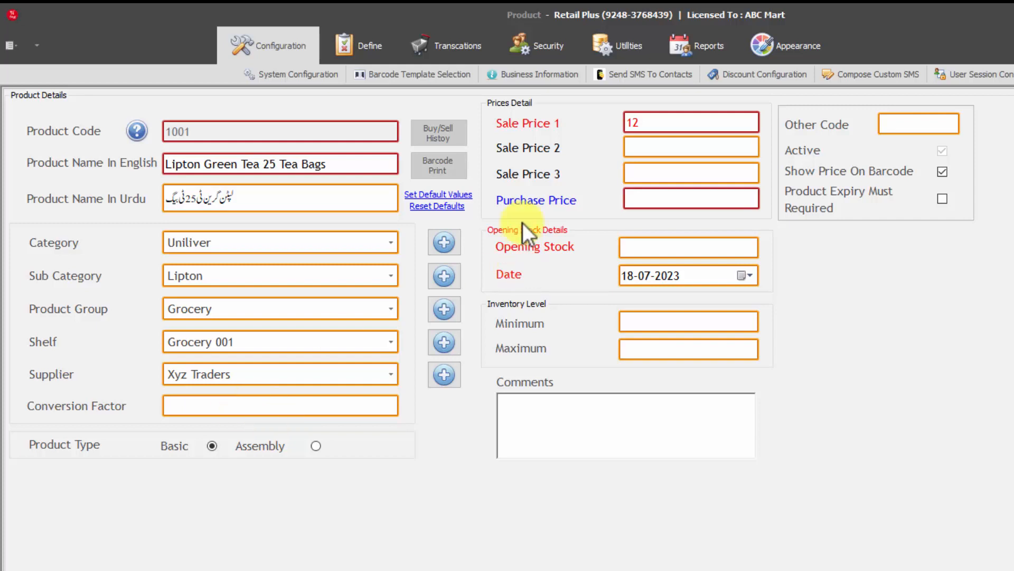
# Replace Sale Price 1 with 300 and set Sale Price 2 to 320.
pyautogui.click(635, 125)
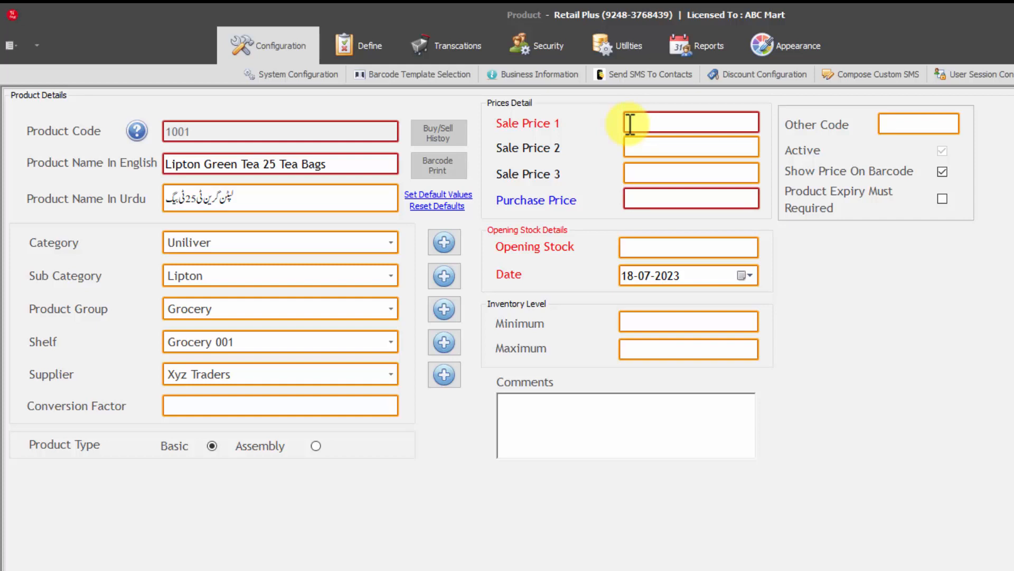
pyautogui.write('300')
pyautogui.write('320')
pyautogui.doubleClick(643, 122)
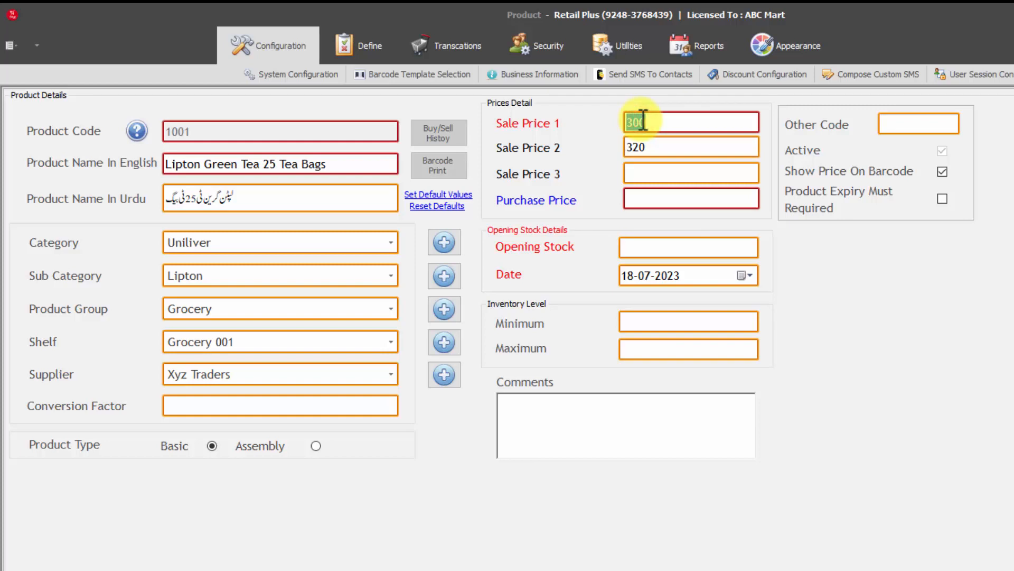
pyautogui.click(646, 148)
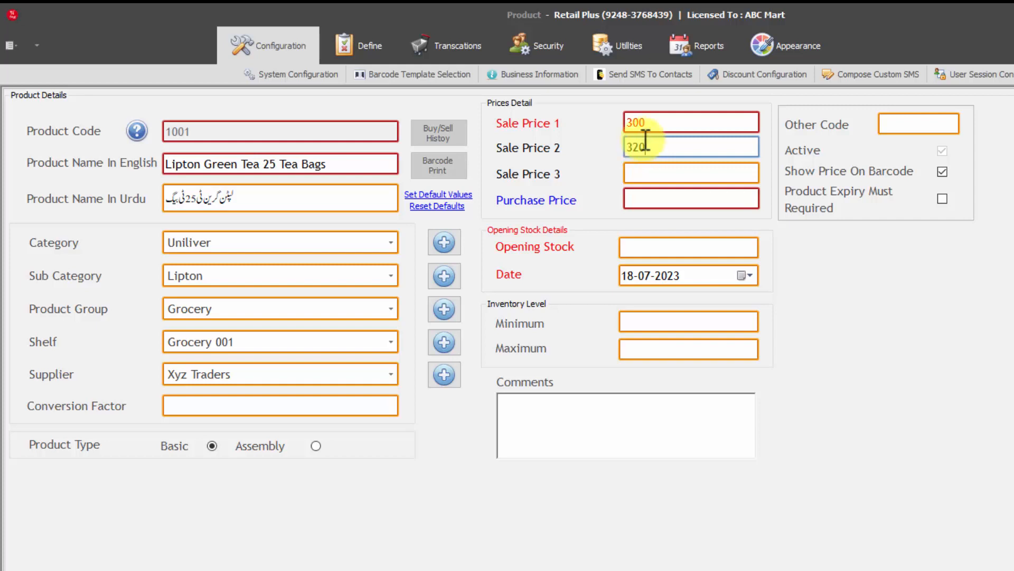
pyautogui.click(645, 123)
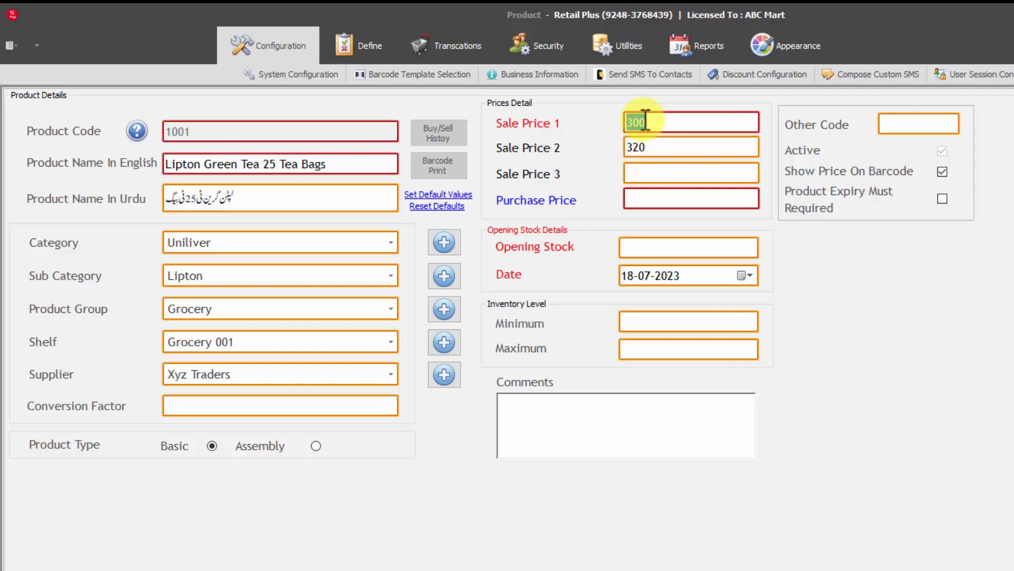
# Change Sale Price 2 to 280.
pyautogui.click(654, 143)
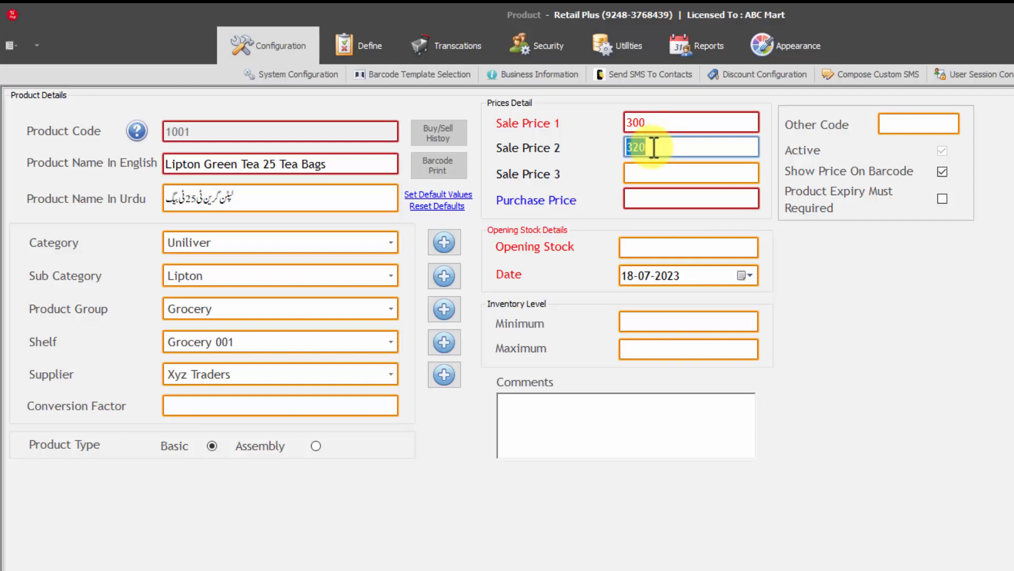
pyautogui.press('BackSpace')
pyautogui.write('290')
pyautogui.press('BackSpace')
pyautogui.press('BackSpace')
pyautogui.write('8')
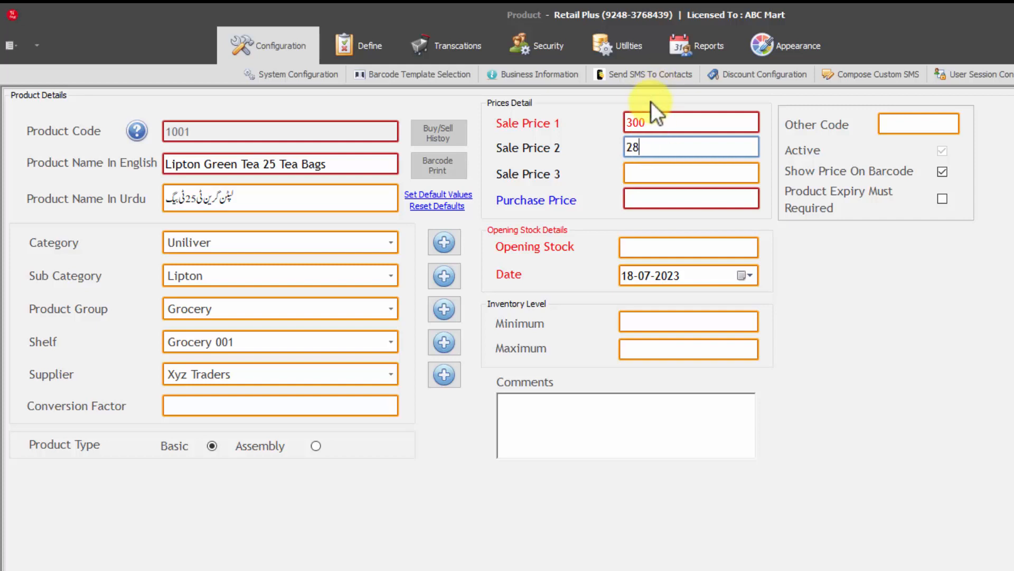
pyautogui.write('0')
pyautogui.moveTo(626, 143); pyautogui.dragTo(645, 144)
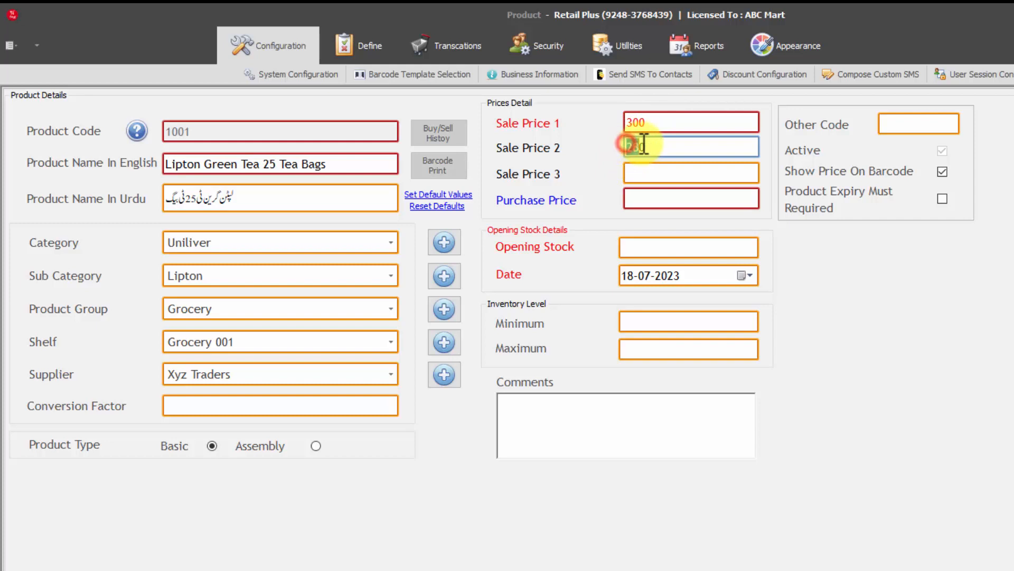
# Set the Purchase Price to 250 and Sale Price 3 to 260.
pyautogui.click(650, 178)
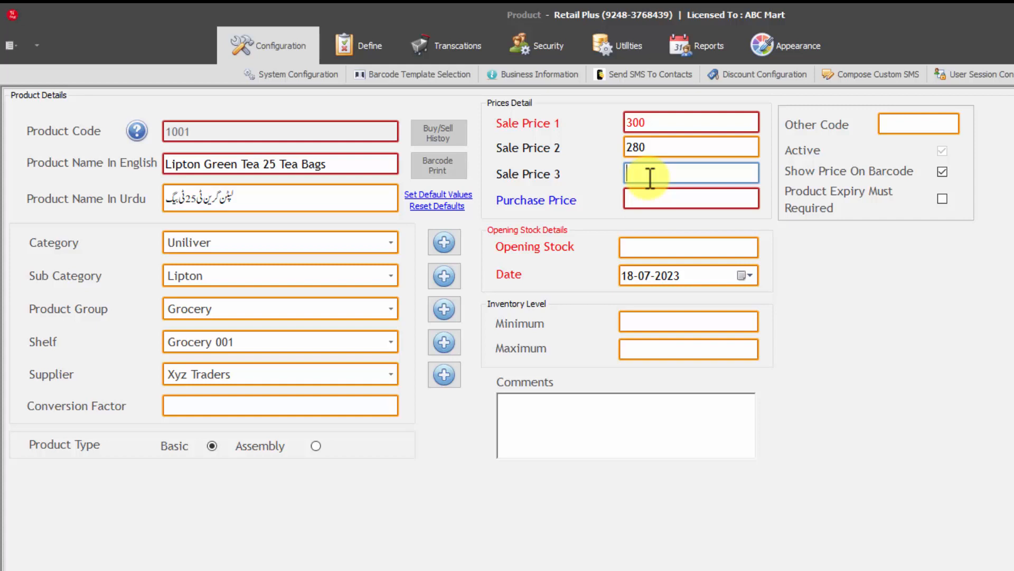
pyautogui.press('Tab')
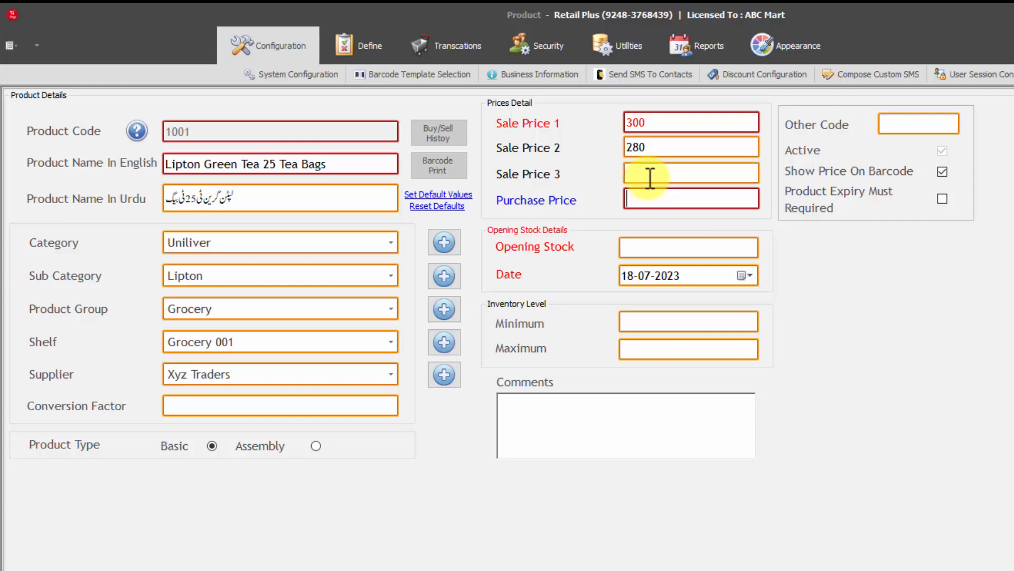
pyautogui.write('250')
pyautogui.hotkey('shift', 'Tab')
pyautogui.click(650, 178)
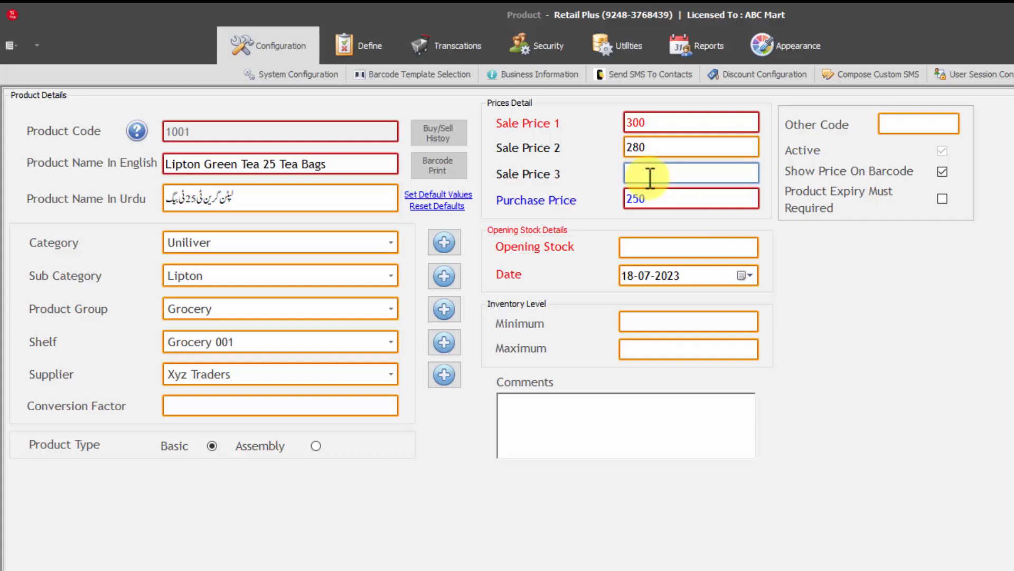
pyautogui.write('260')
pyautogui.moveTo(663, 173); pyautogui.dragTo(619, 174)
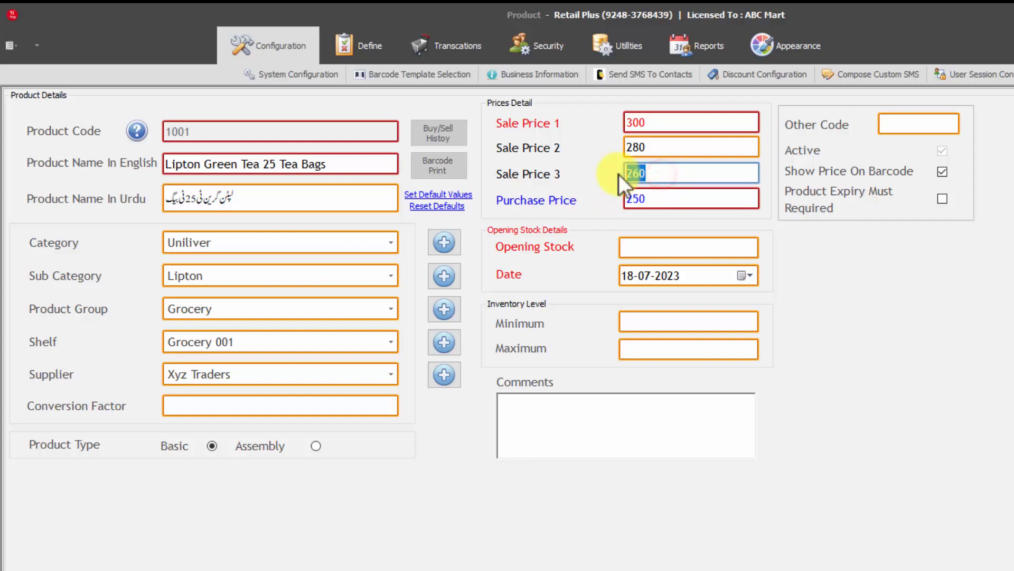
pyautogui.click(668, 198)
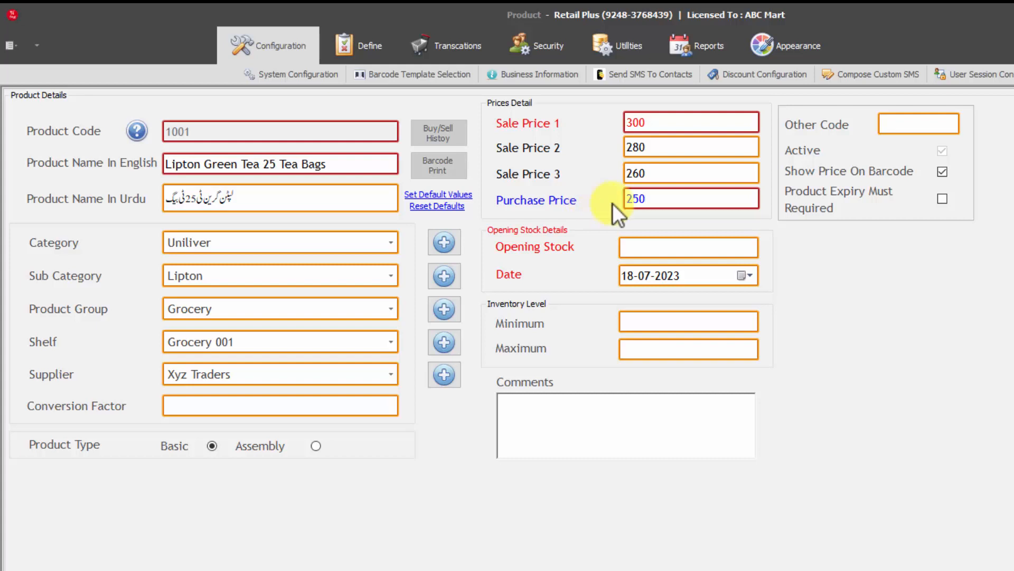
pyautogui.doubleClick(641, 198)
pyautogui.click(685, 201)
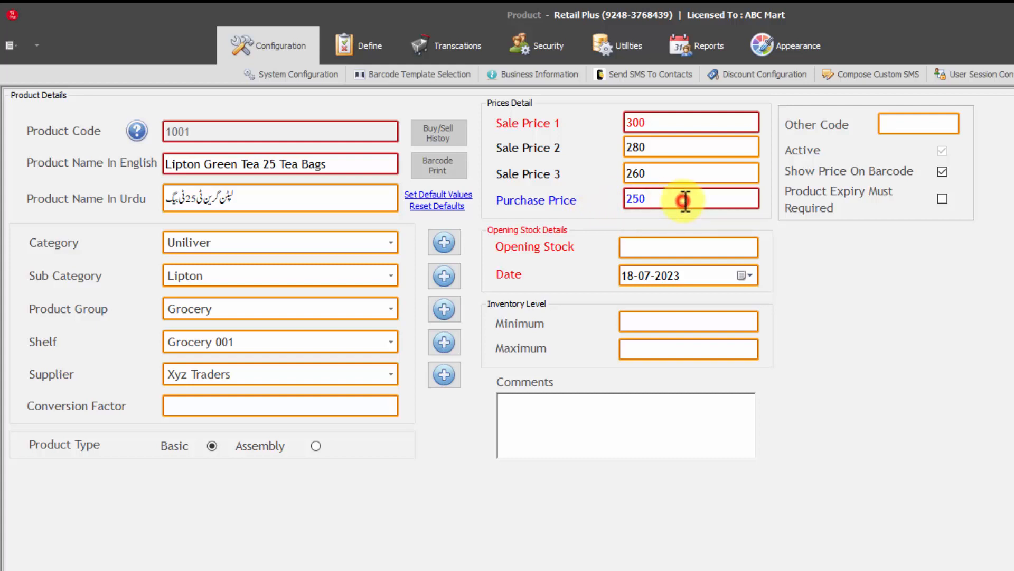
# Try an Opening Stock of 10 for the product and clear the field again.
pyautogui.press('Tab')
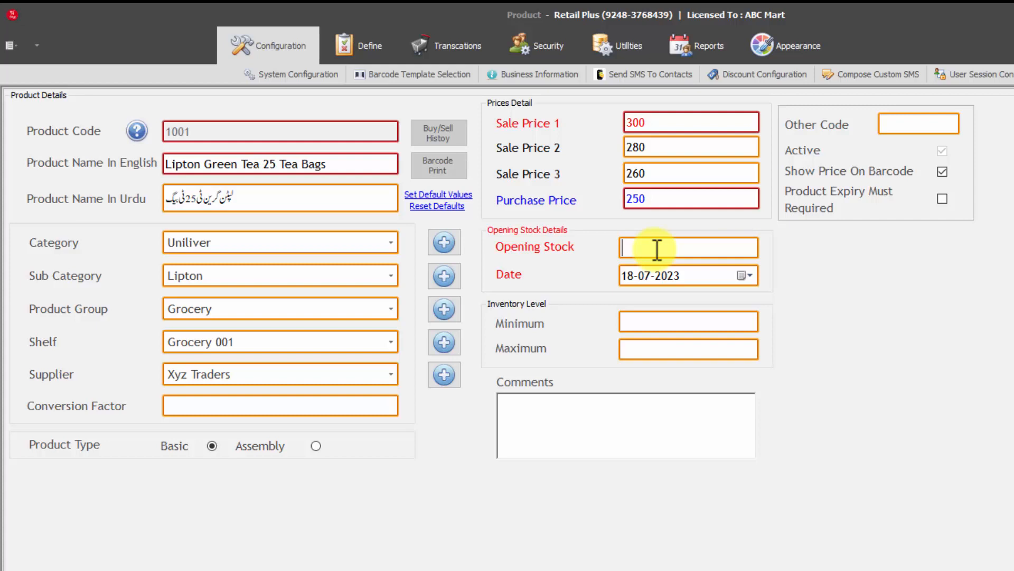
pyautogui.write('10')
pyautogui.press('BackSpace')
pyautogui.press('BackSpace')
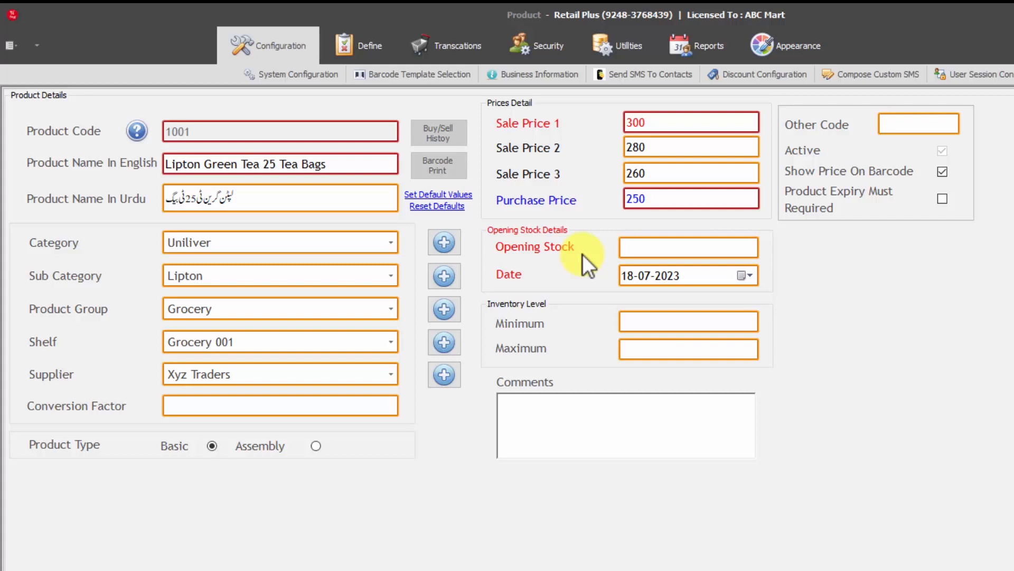
# Try inventory levels of 04 minimum and 15 maximum, and clear both fields again.
pyautogui.click(653, 323)
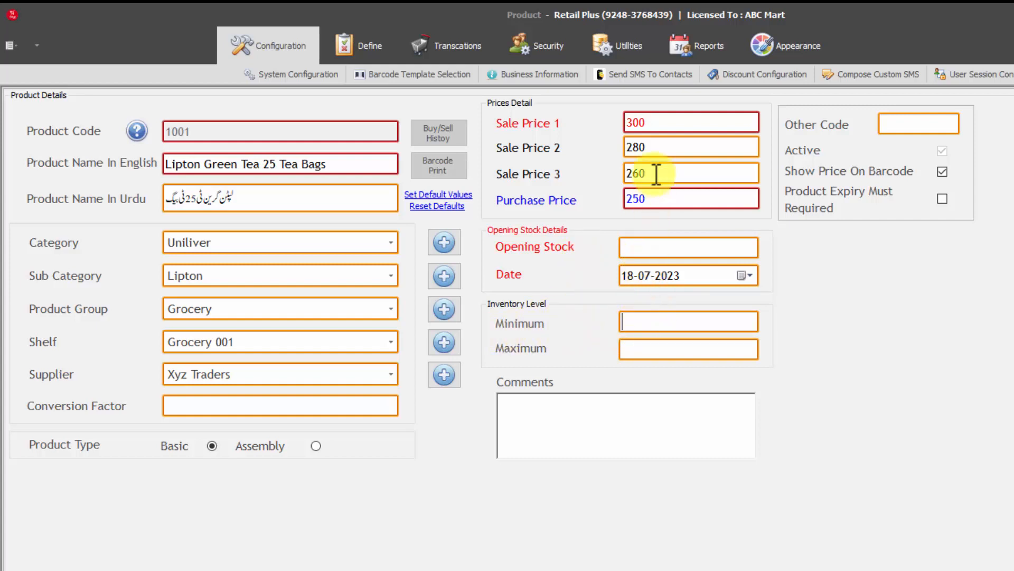
pyautogui.click(631, 324)
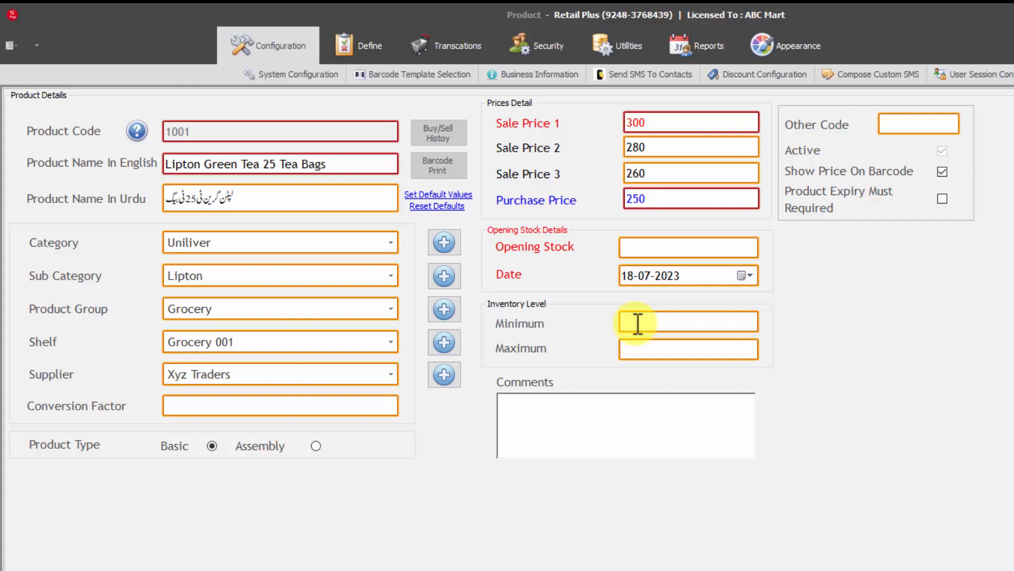
pyautogui.write('04')
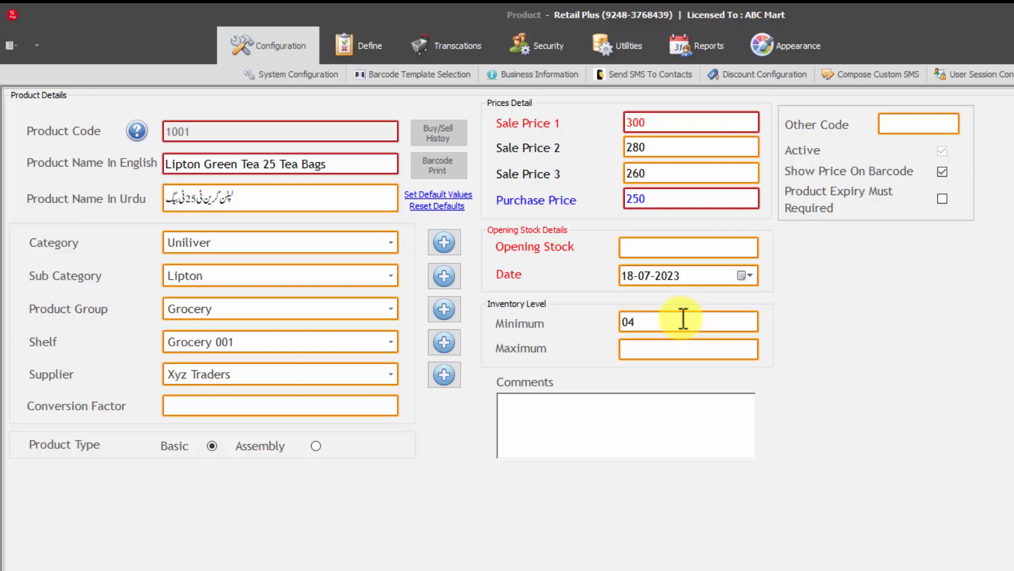
pyautogui.write('15')
pyautogui.press('BackSpace')
pyautogui.press('BackSpace')
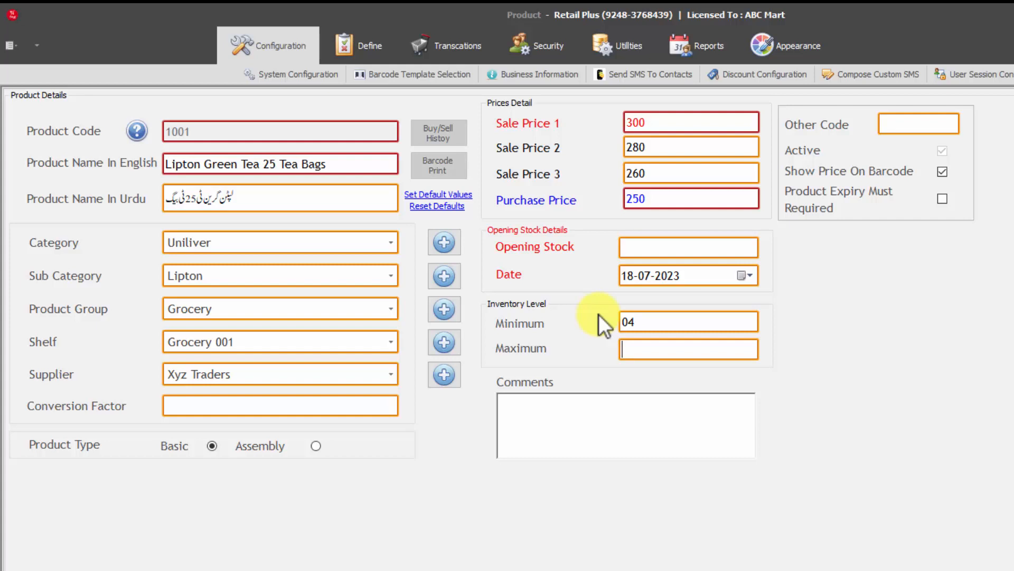
pyautogui.hotkey('shift', 'Tab')
pyautogui.press('BackSpace')
pyautogui.press('BackSpace')
# Enter trial text in the product's comments and erase it.
pyautogui.click(594, 411)
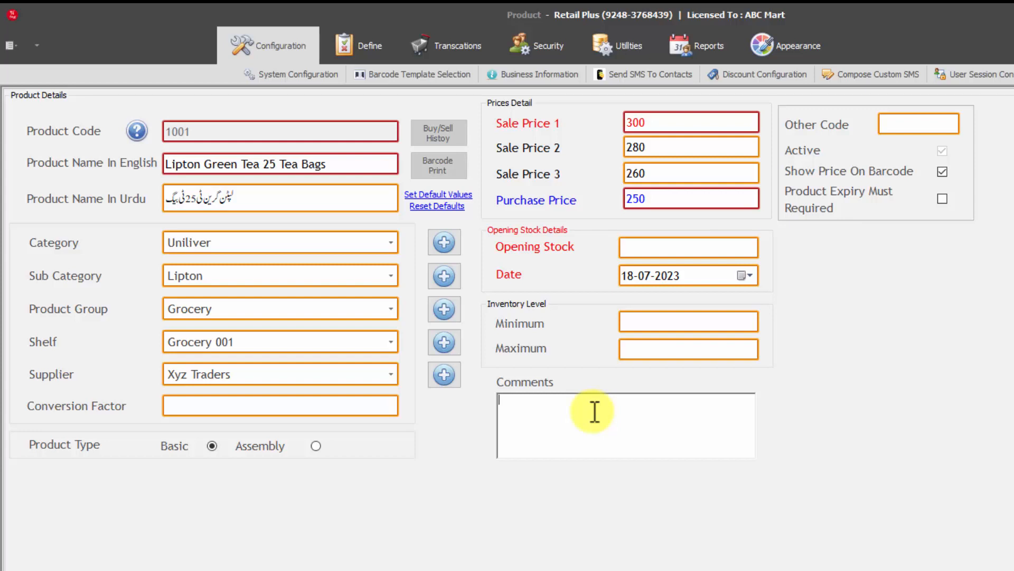
pyautogui.write('yee')
pyautogui.press('BackSpace')
pyautogui.press('BackSpace')
pyautogui.press('BackSpace')
# Open the Other Code encryption method settings and enable Other Code based on Purchase Price.
pyautogui.hotkey('alt', 'd')
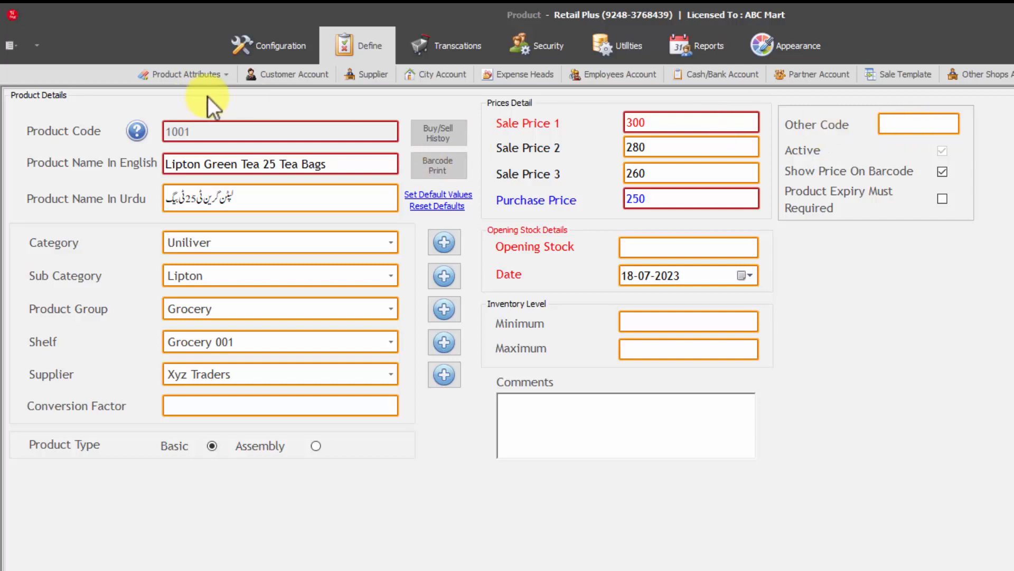
pyautogui.click(209, 79)
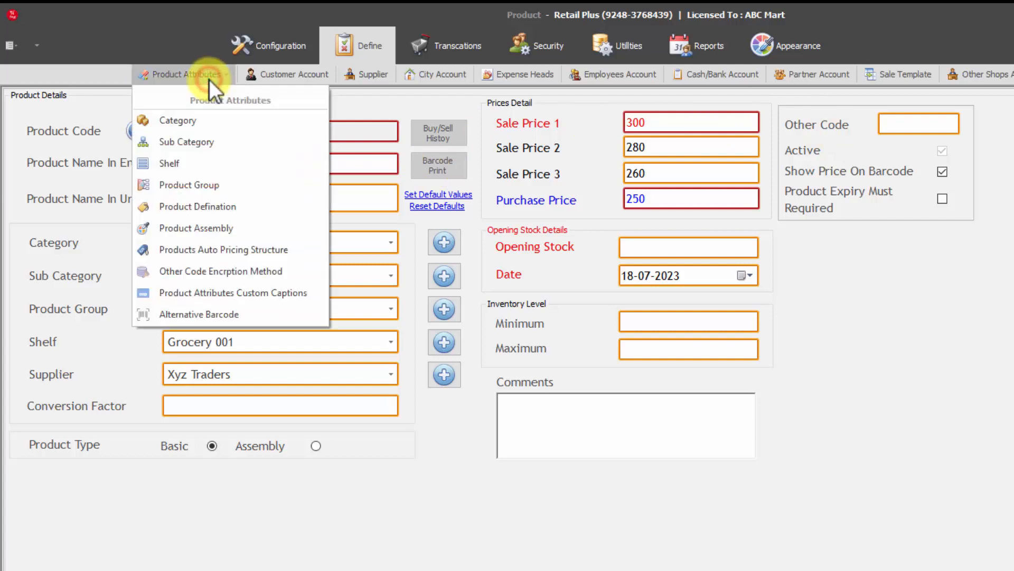
pyautogui.click(237, 274)
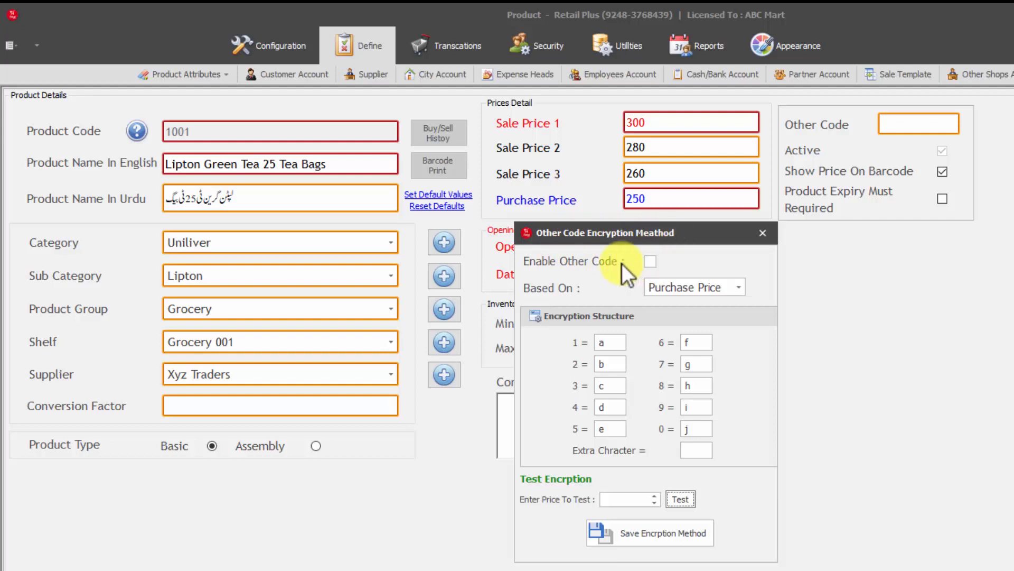
pyautogui.click(657, 261)
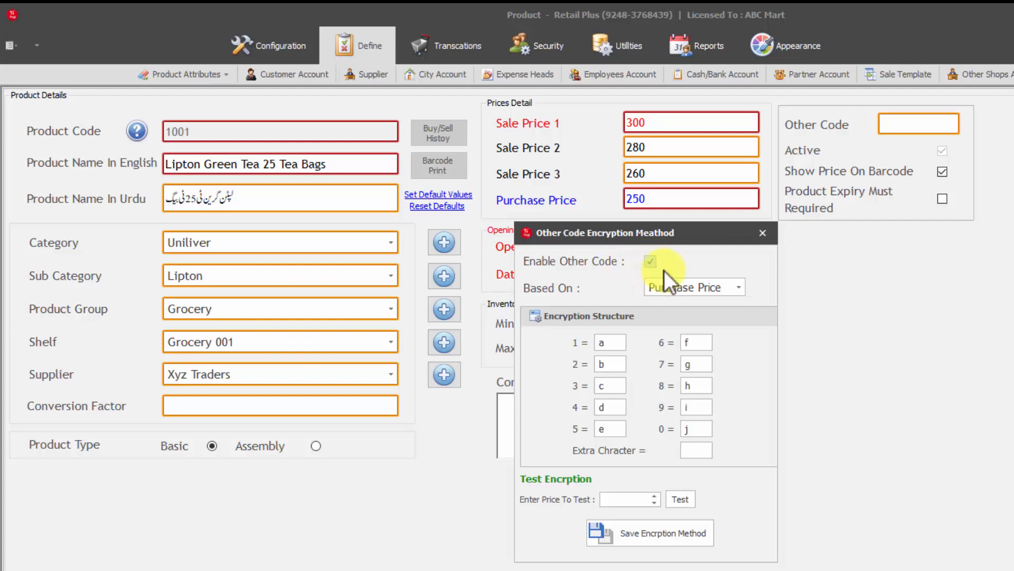
pyautogui.click(676, 287)
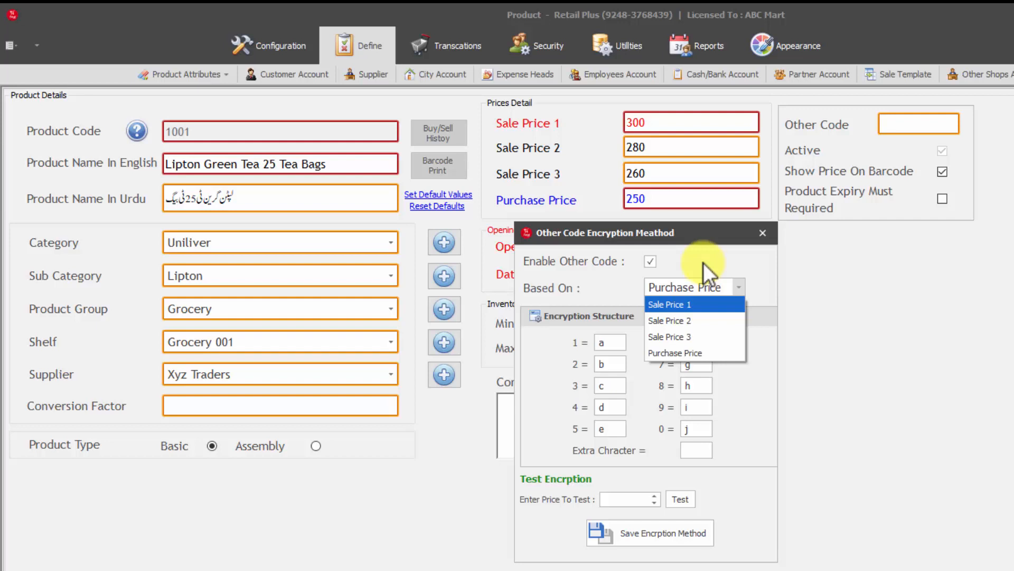
pyautogui.click(693, 352)
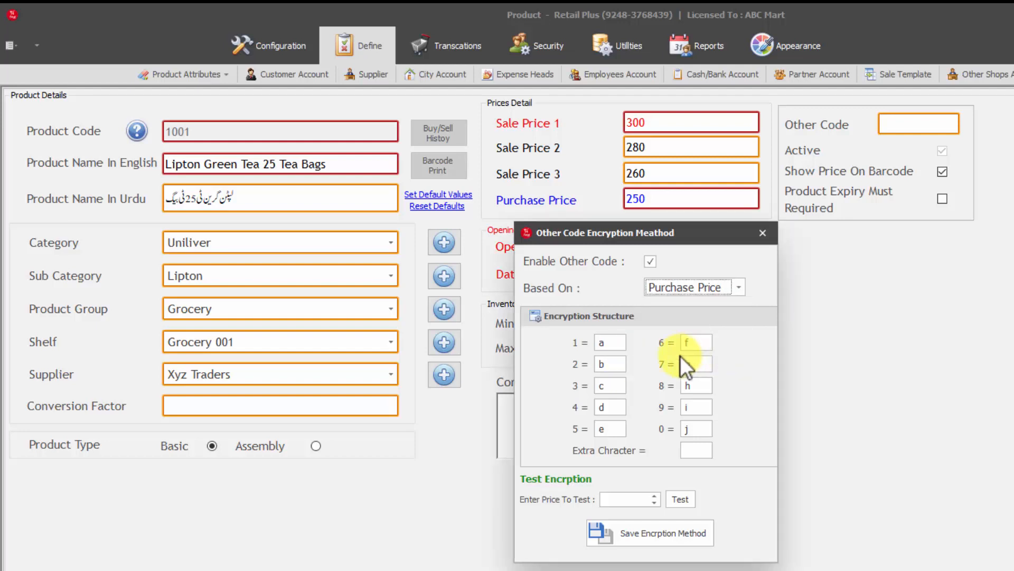
# Clear the letter assigned to digit 1 in the encryption structure and restore it to a.
pyautogui.click(605, 388)
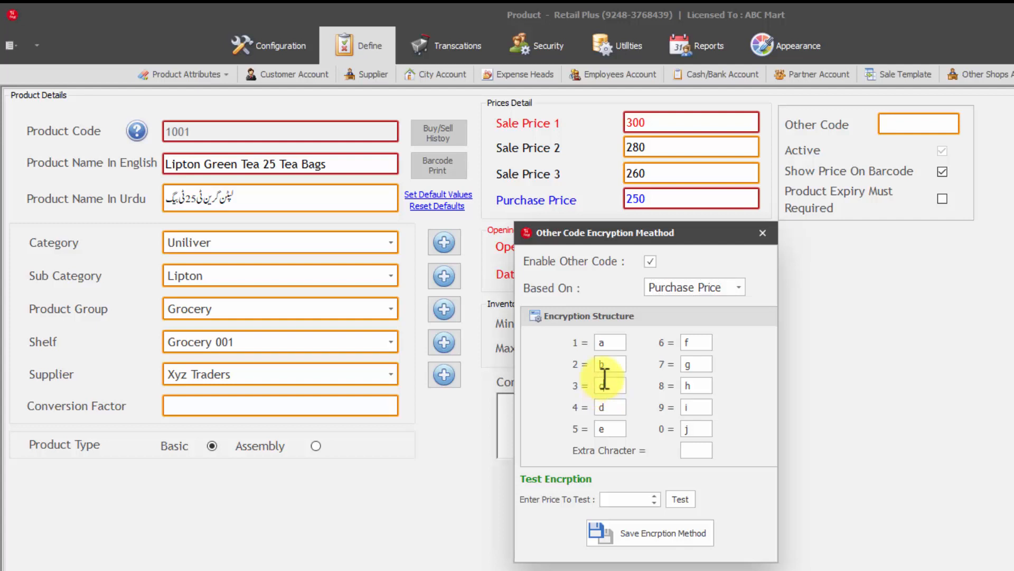
pyautogui.click(611, 341)
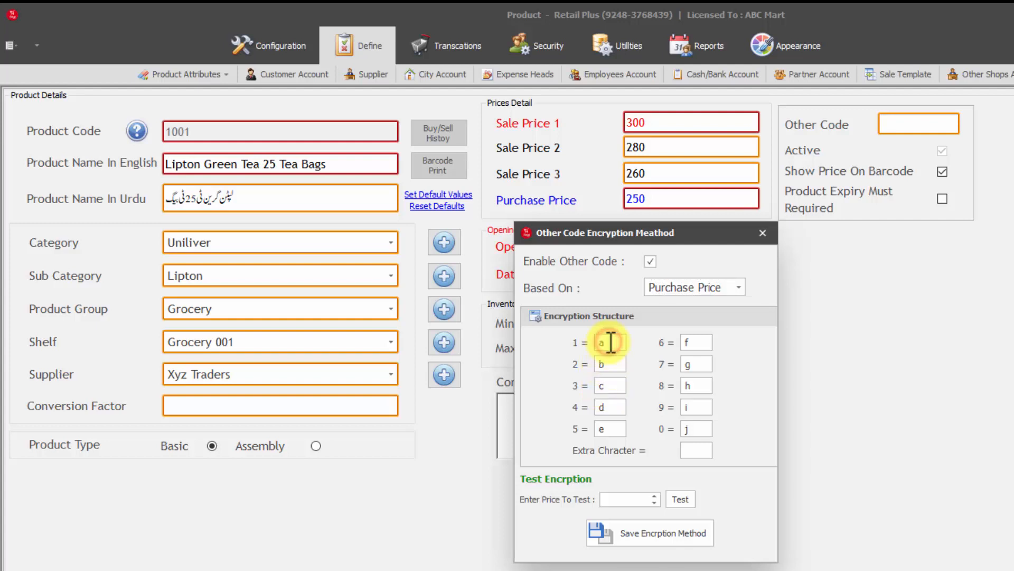
pyautogui.press('BackSpace')
pyautogui.write('g')
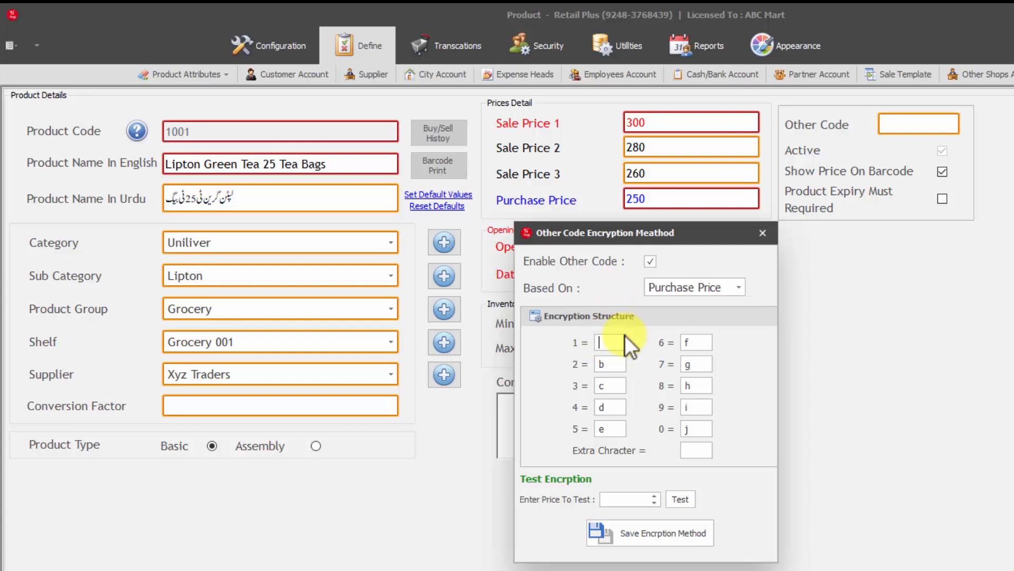
# Test the encryption with a price of 250, save the encryption method and close its settings.
pyautogui.click(624, 504)
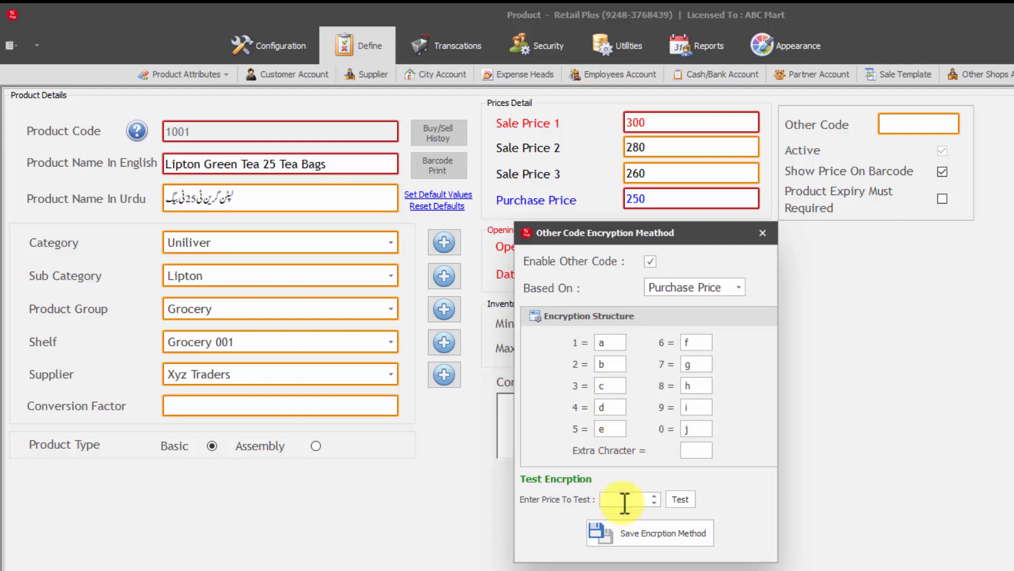
pyautogui.write('250')
pyautogui.click(677, 499)
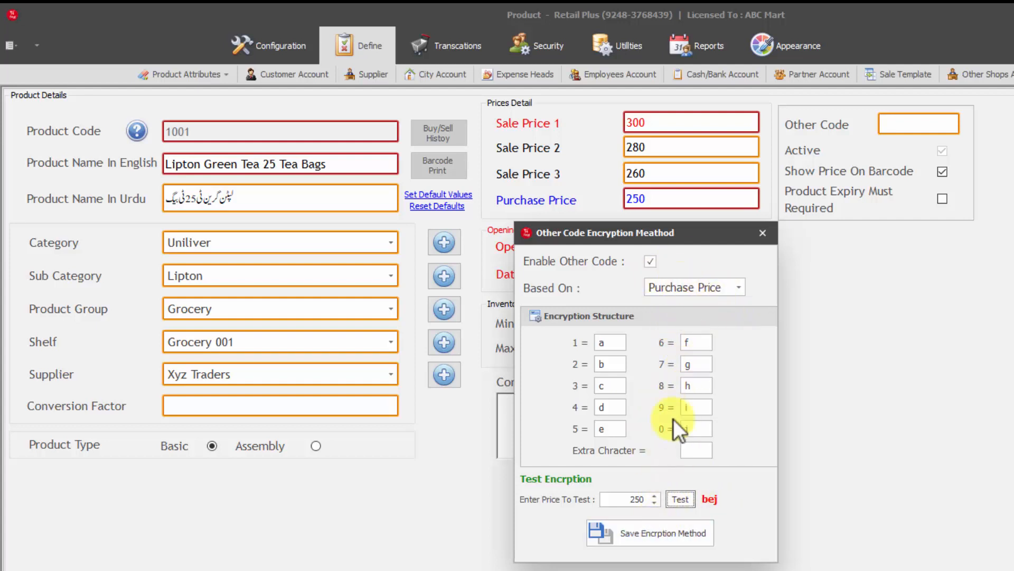
pyautogui.click(652, 537)
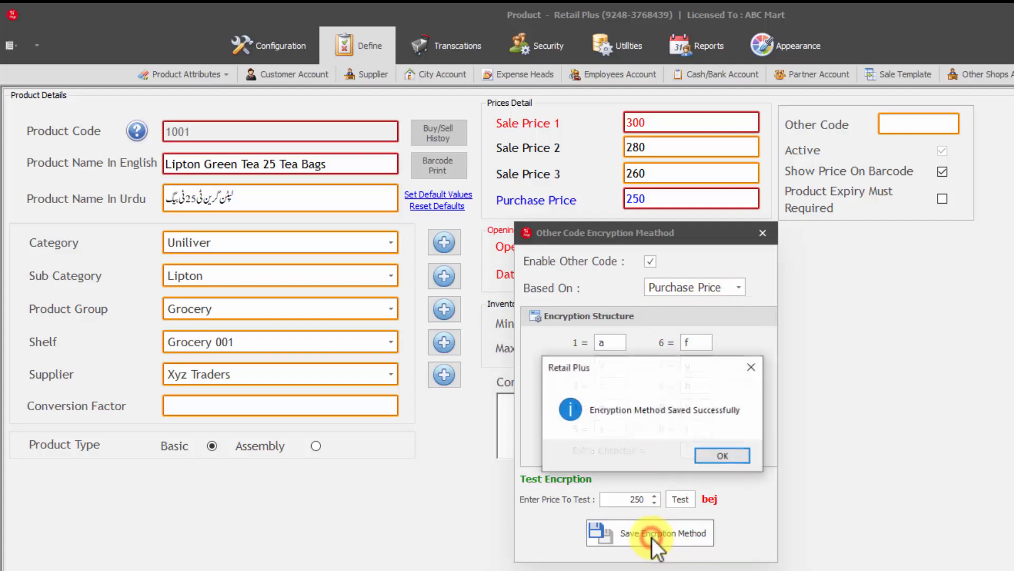
pyautogui.press('Return')
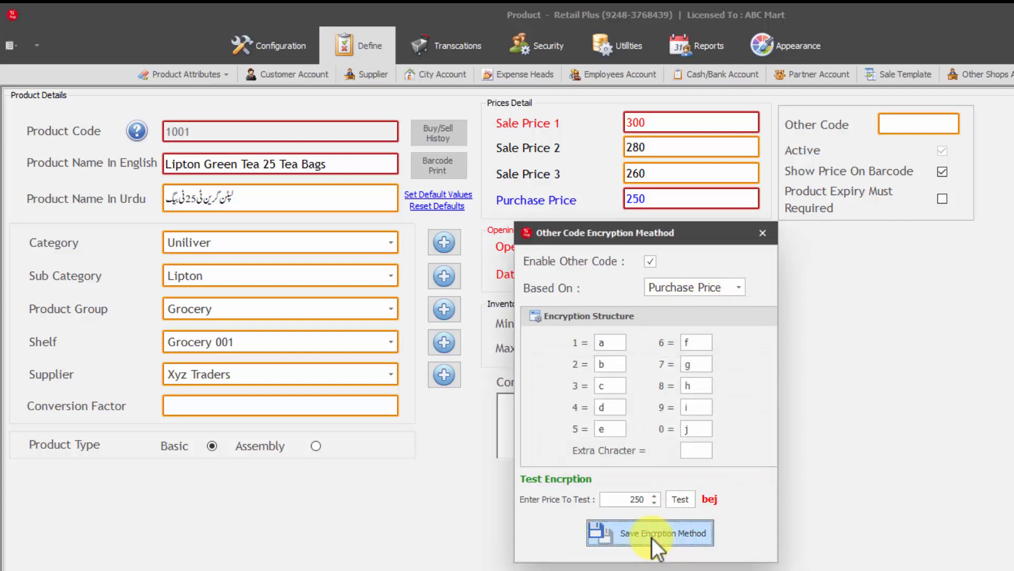
pyautogui.click(762, 231)
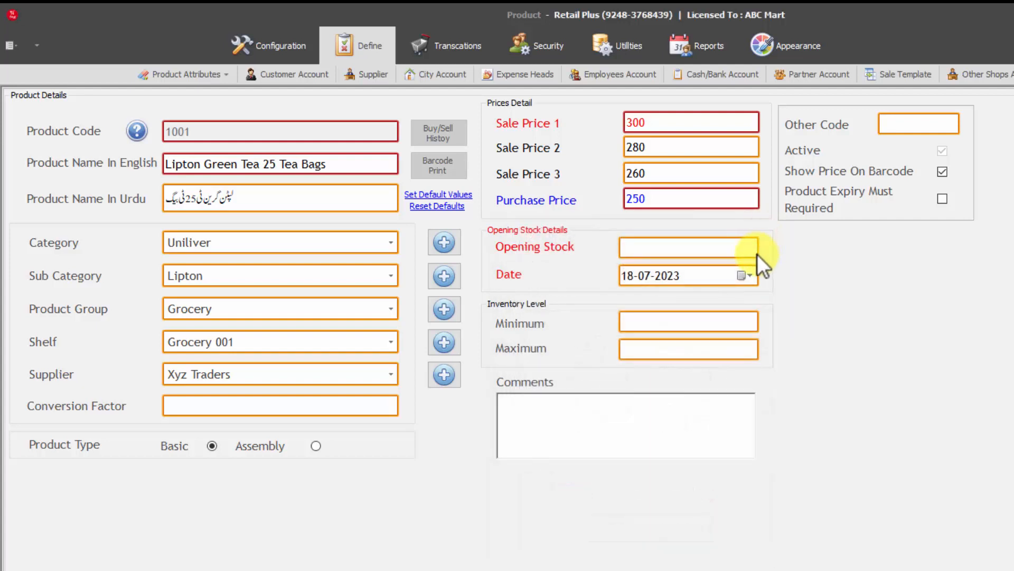
# Enter bej as the product's Other Code and save the product record.
pyautogui.write('bej')
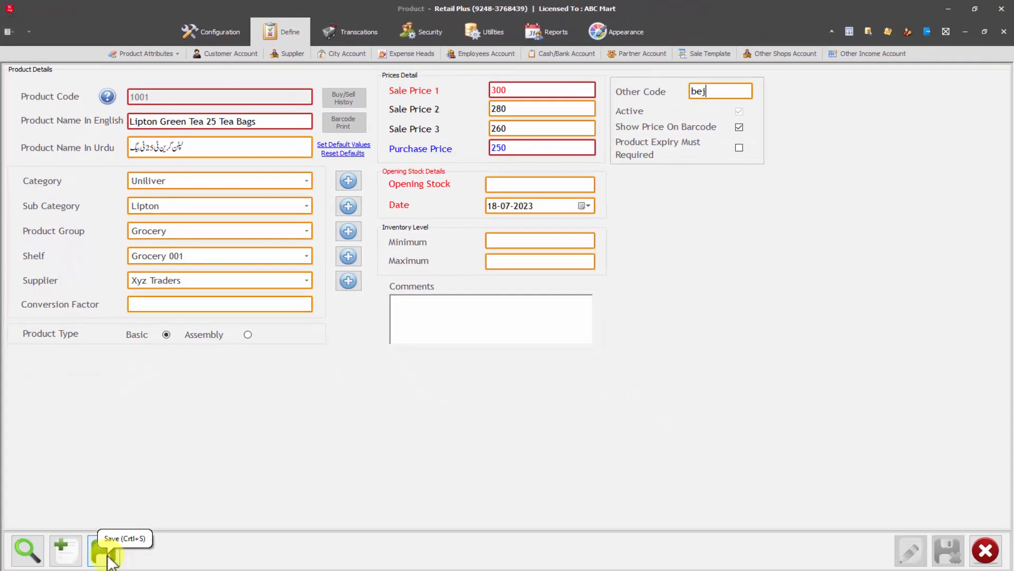
pyautogui.hotkey('ctrl', 's')
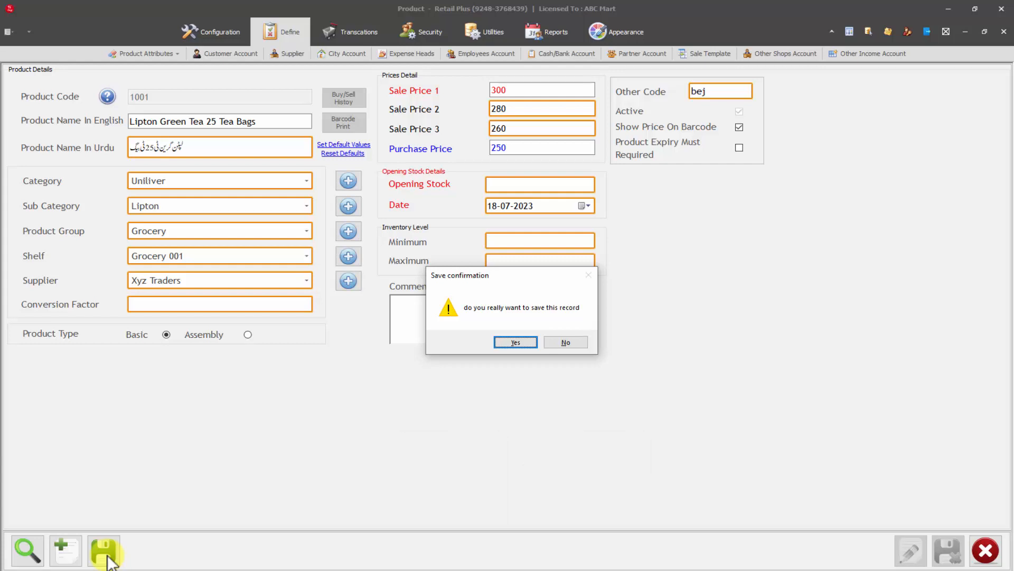
pyautogui.press('Return')
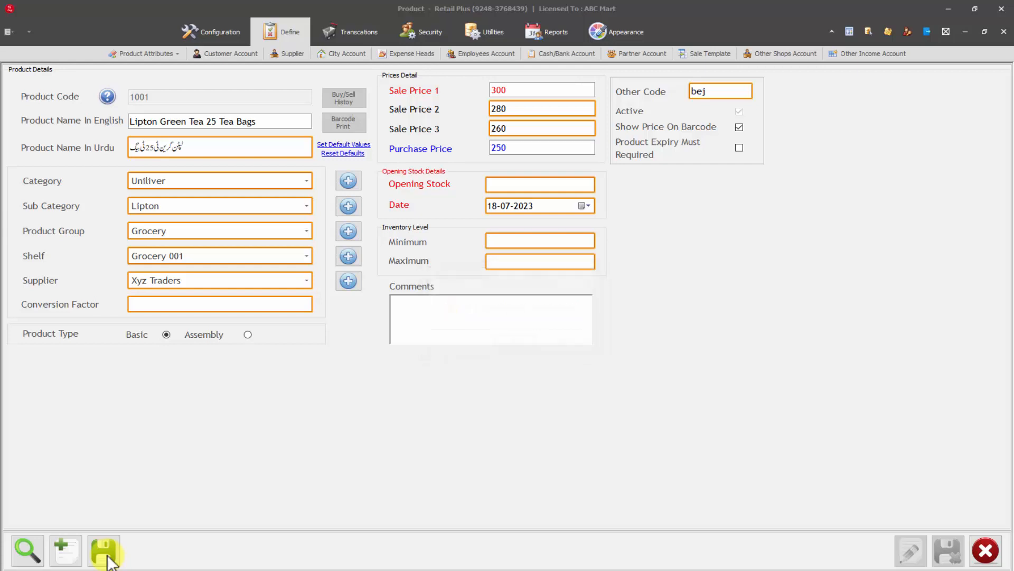
pyautogui.press('Return')
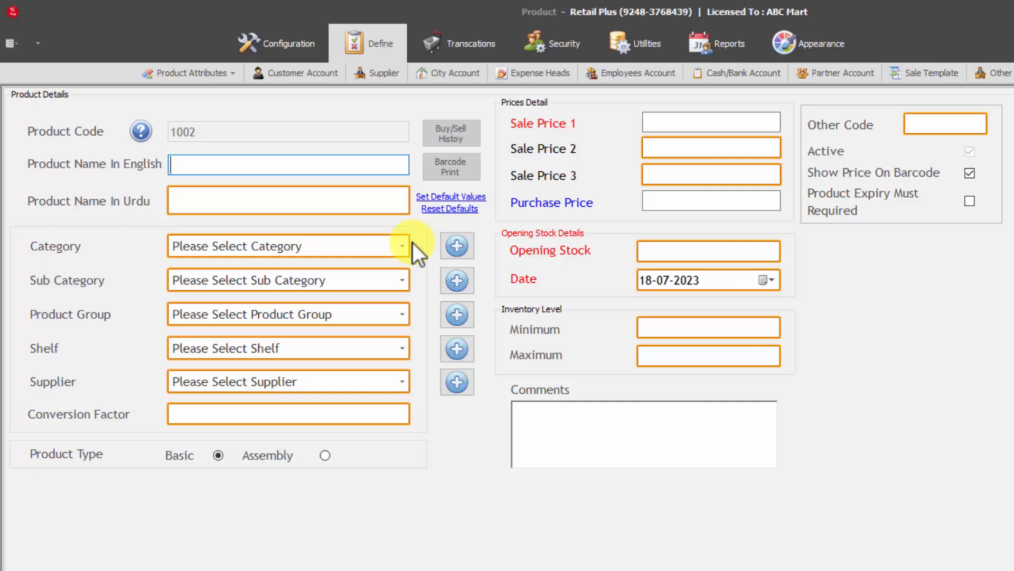
# Set the new blank product's Category to Uniliver and Sub Category to Lipton.
pyautogui.click(395, 245)
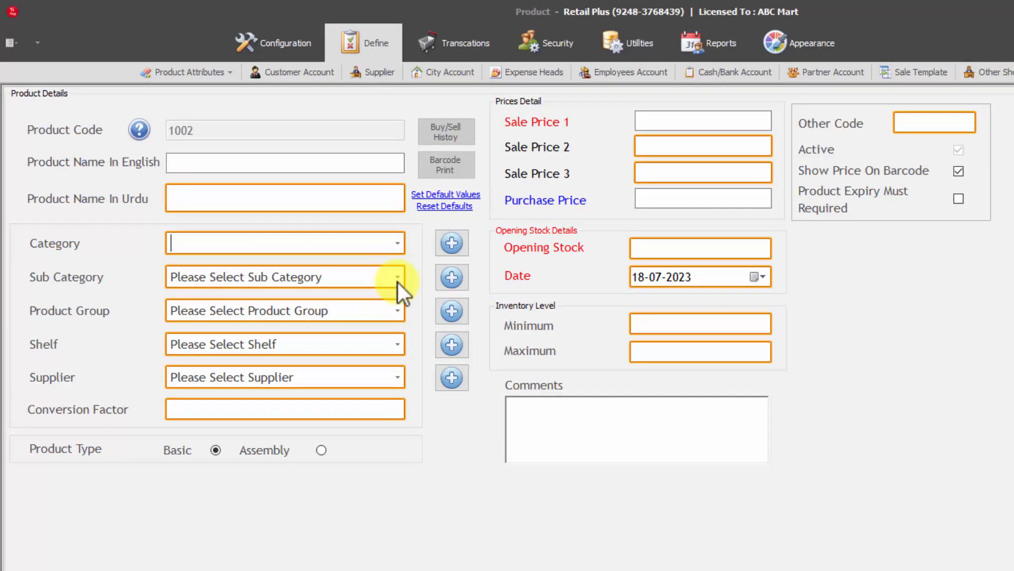
pyautogui.click(397, 279)
pyautogui.click(398, 275)
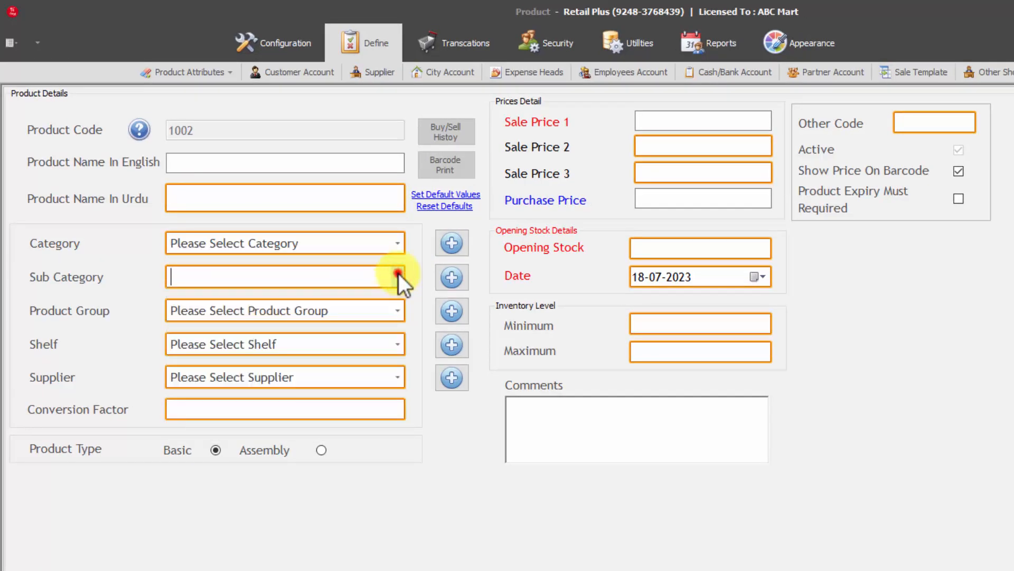
pyautogui.click(398, 245)
pyautogui.click(393, 282)
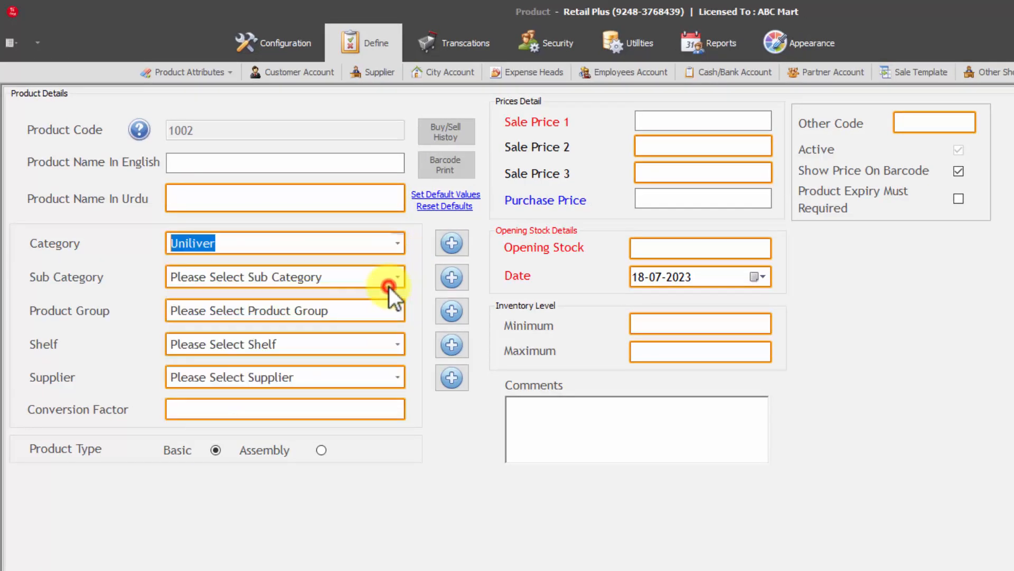
pyautogui.click(399, 277)
pyautogui.click(371, 316)
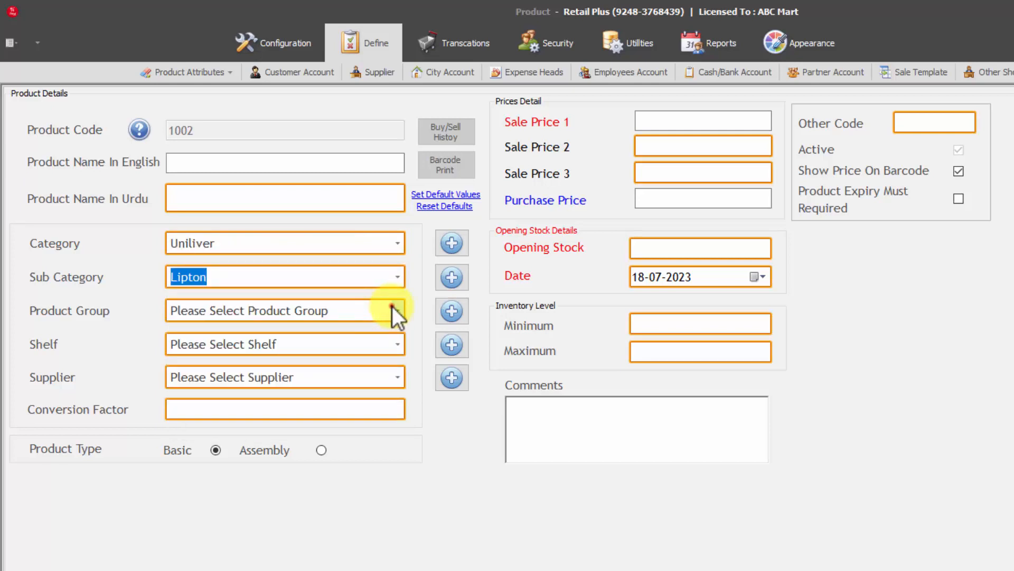
# Set the Product Group to Grocery, the Shelf to Grocery 001 and the Supplier to Xyz Traders.
pyautogui.click(397, 311)
pyautogui.click(317, 350)
pyautogui.click(396, 346)
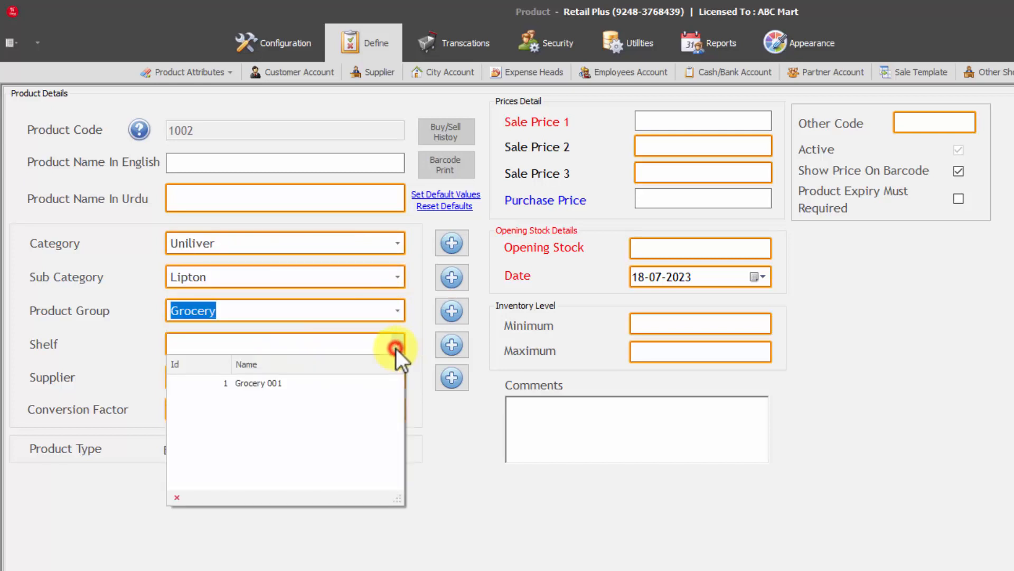
pyautogui.click(396, 348)
pyautogui.click(395, 348)
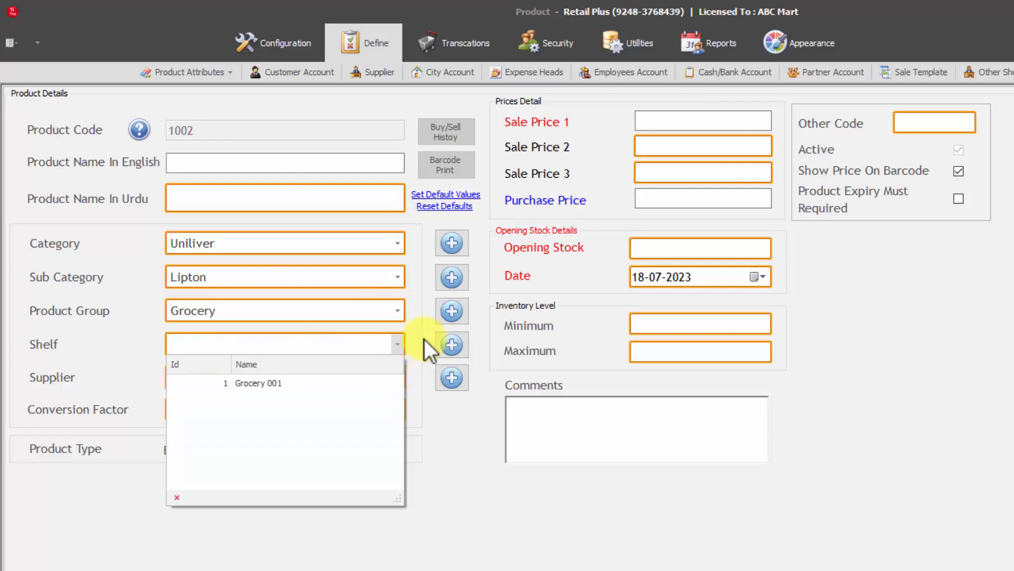
pyautogui.click(353, 376)
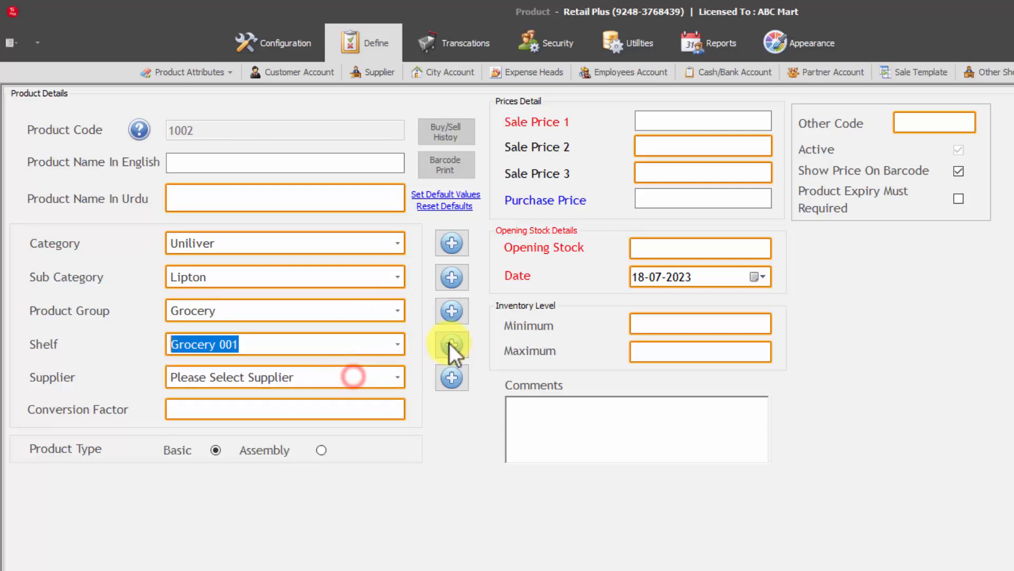
pyautogui.click(396, 378)
pyautogui.click(293, 415)
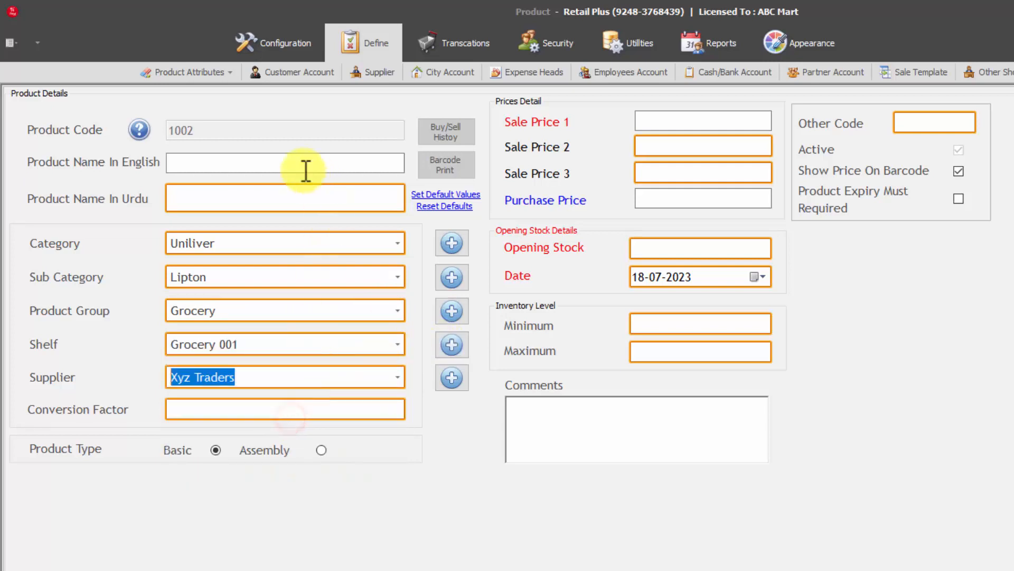
# Save the current product selections as default values and start a new product record.
pyautogui.click(434, 197)
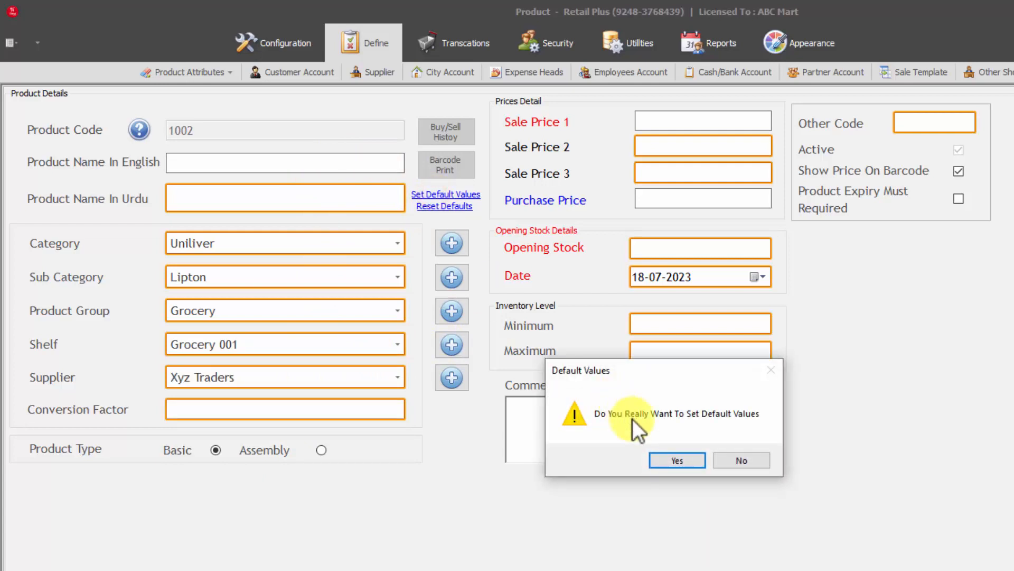
pyautogui.click(658, 455)
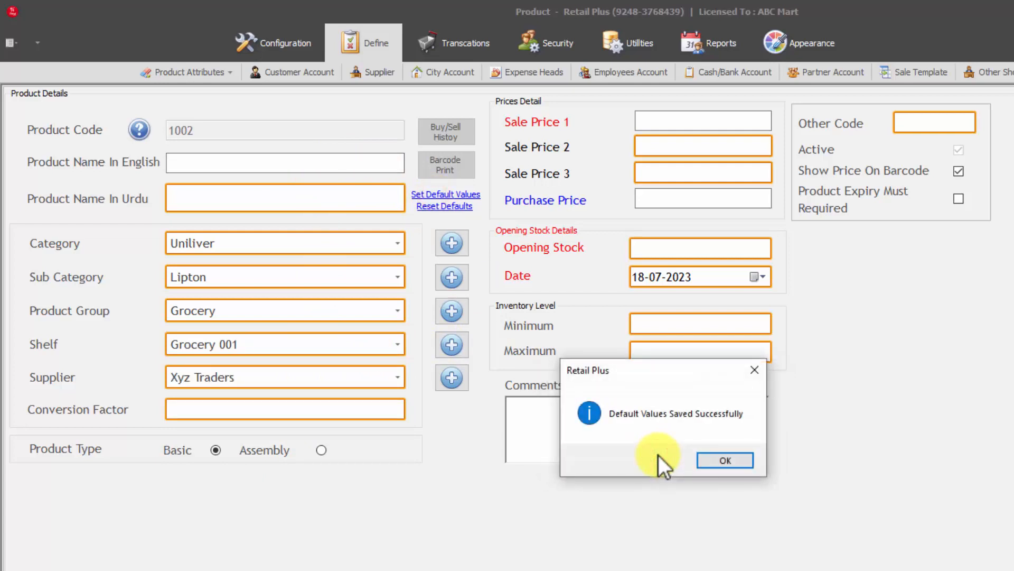
pyautogui.press('Return')
pyautogui.hotkey('ctrl', 'n')
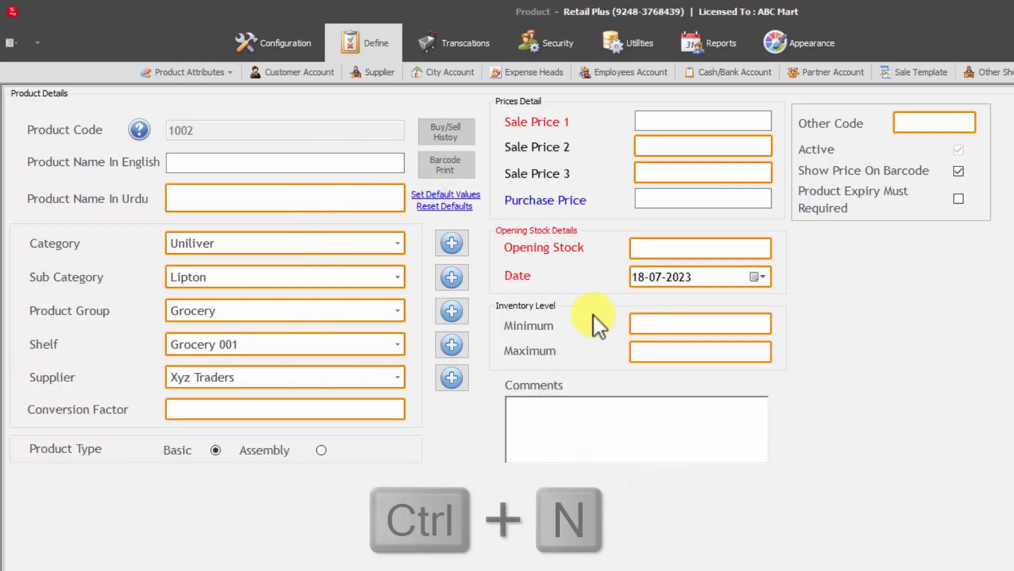